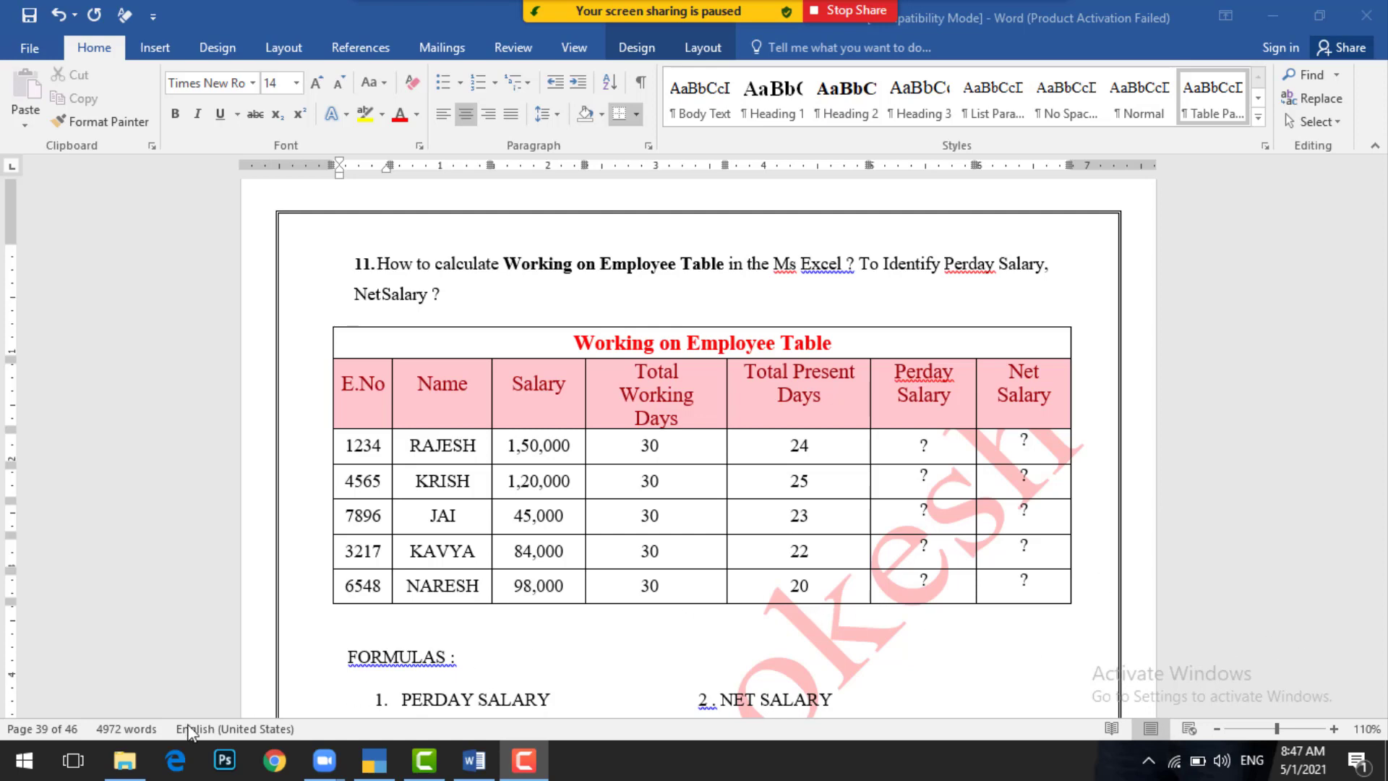
Step: Launch Excel 2016 and create a blank workbook
click(17, 769)
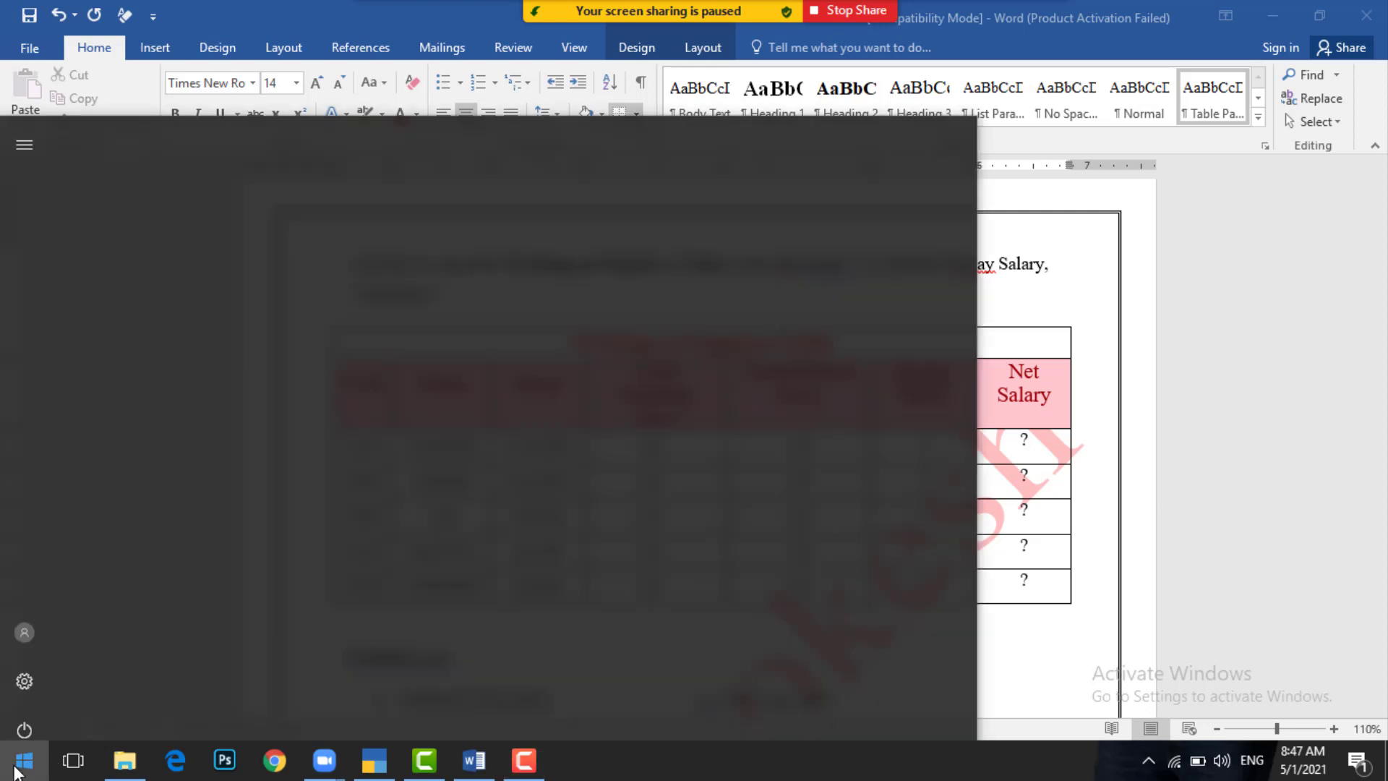
text(E)
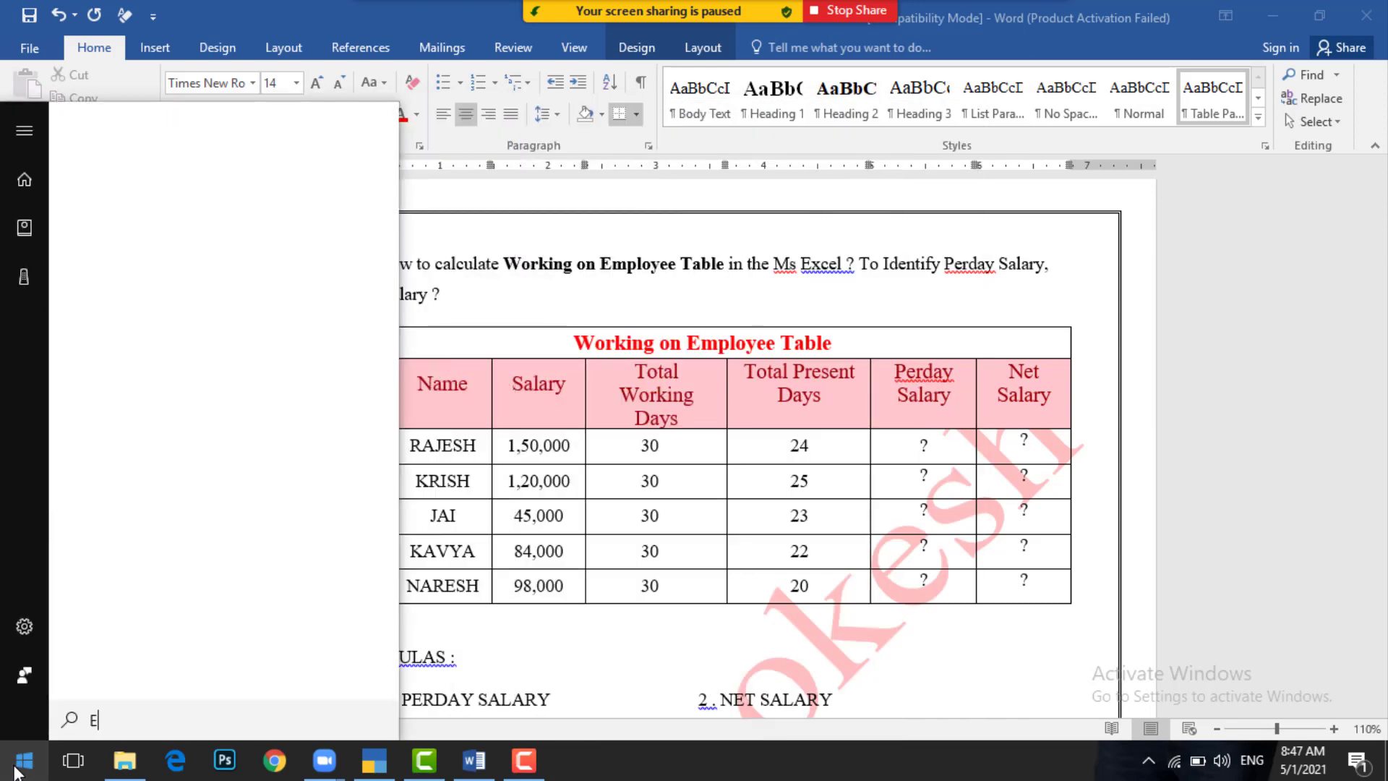
text(XCEL)
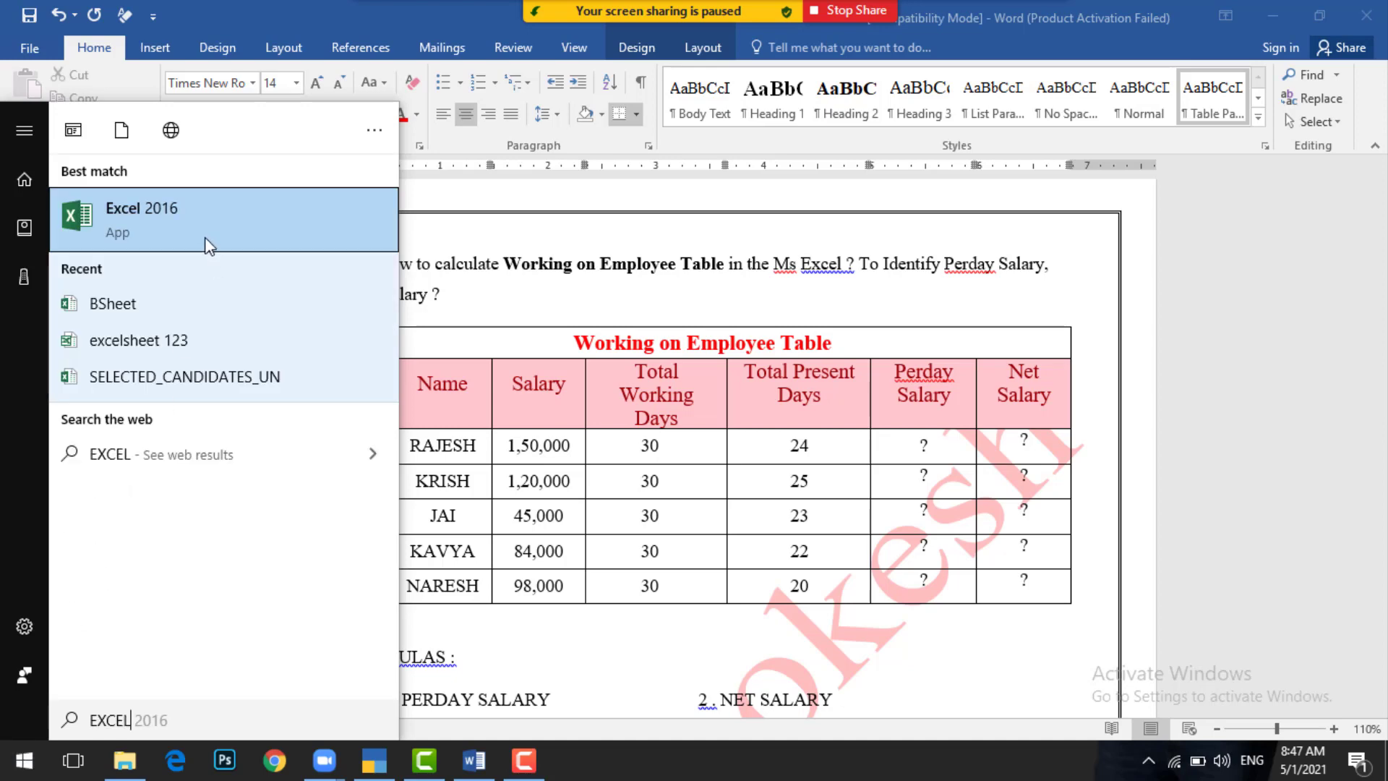
click(208, 244)
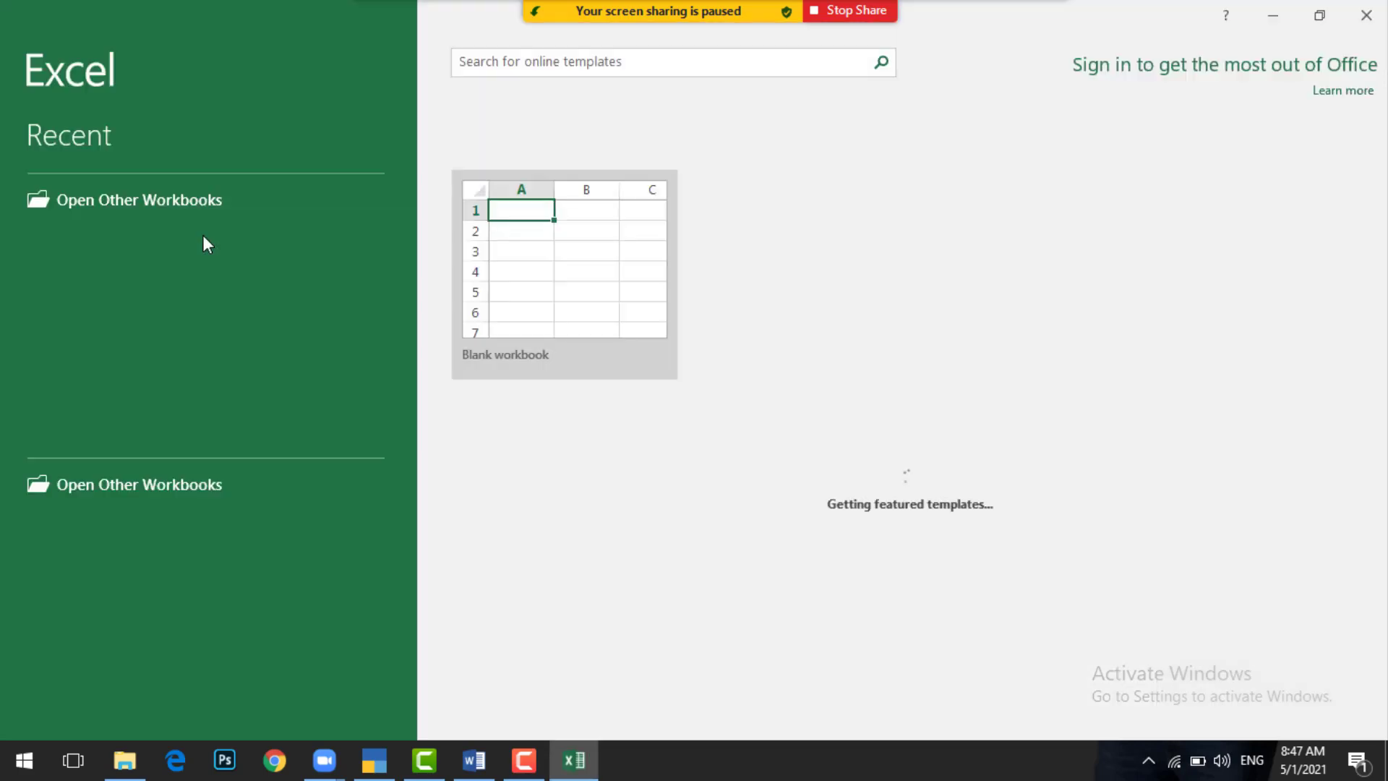
click(585, 274)
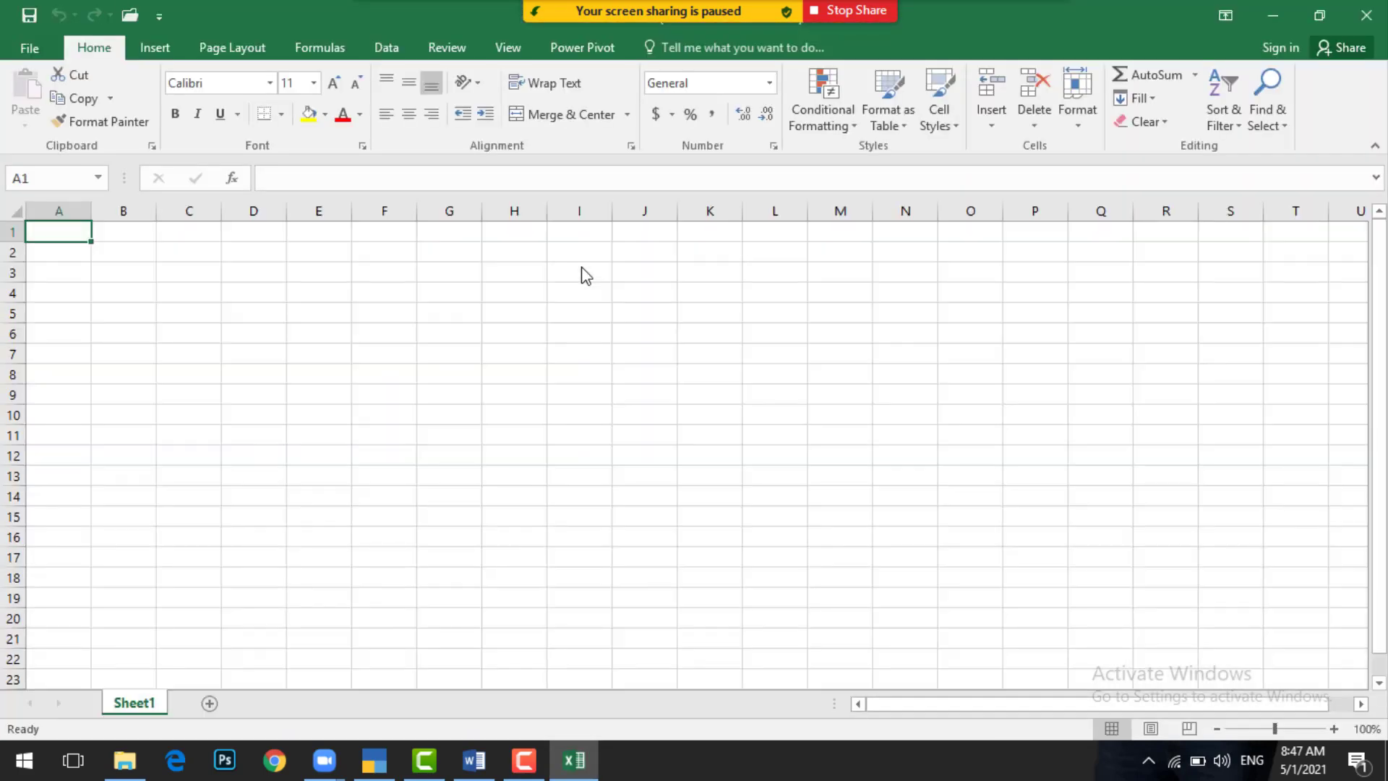
Step: Copy the whole "Working on Employee Table" from the Word document and paste it into the Excel sheet at cell A1
click(1334, 728)
click(1334, 729)
click(1334, 728)
click(1334, 729)
click(1334, 729)
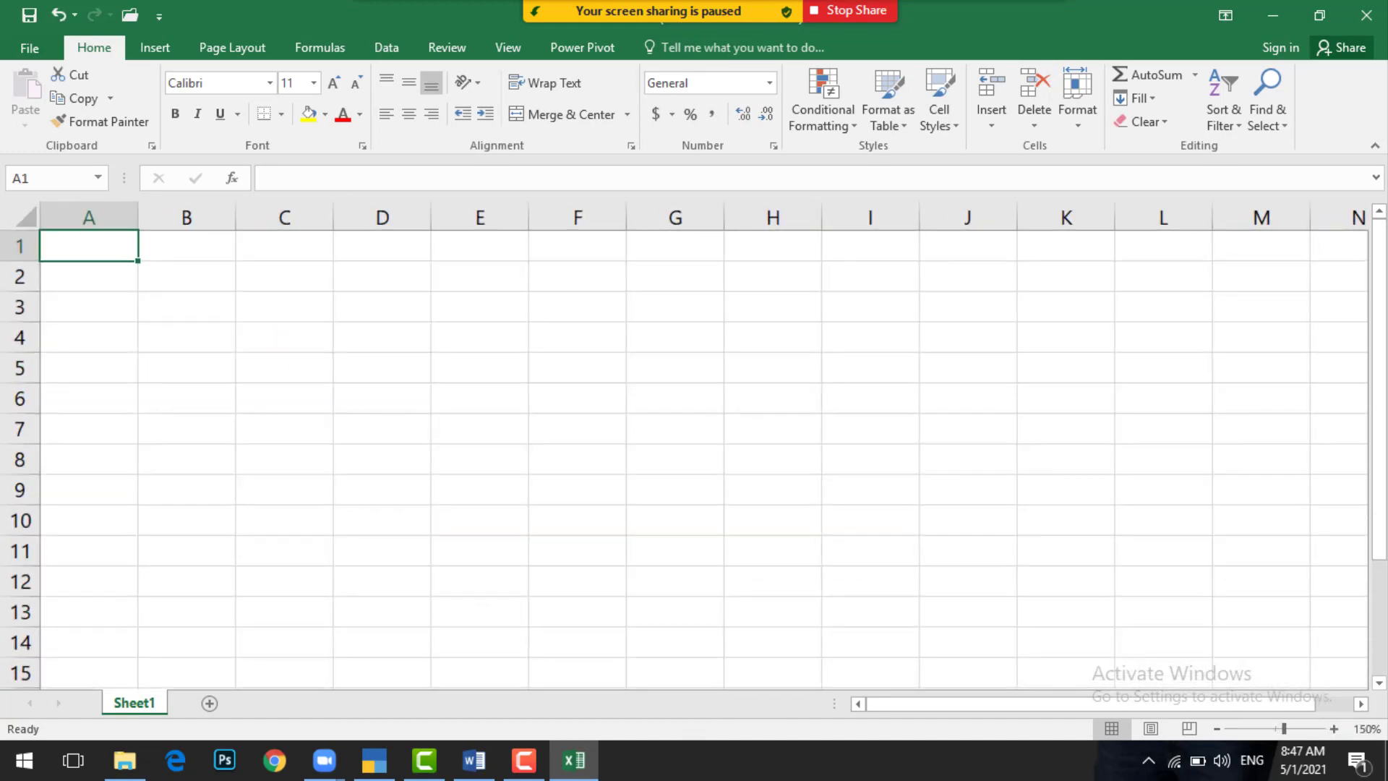
click(474, 761)
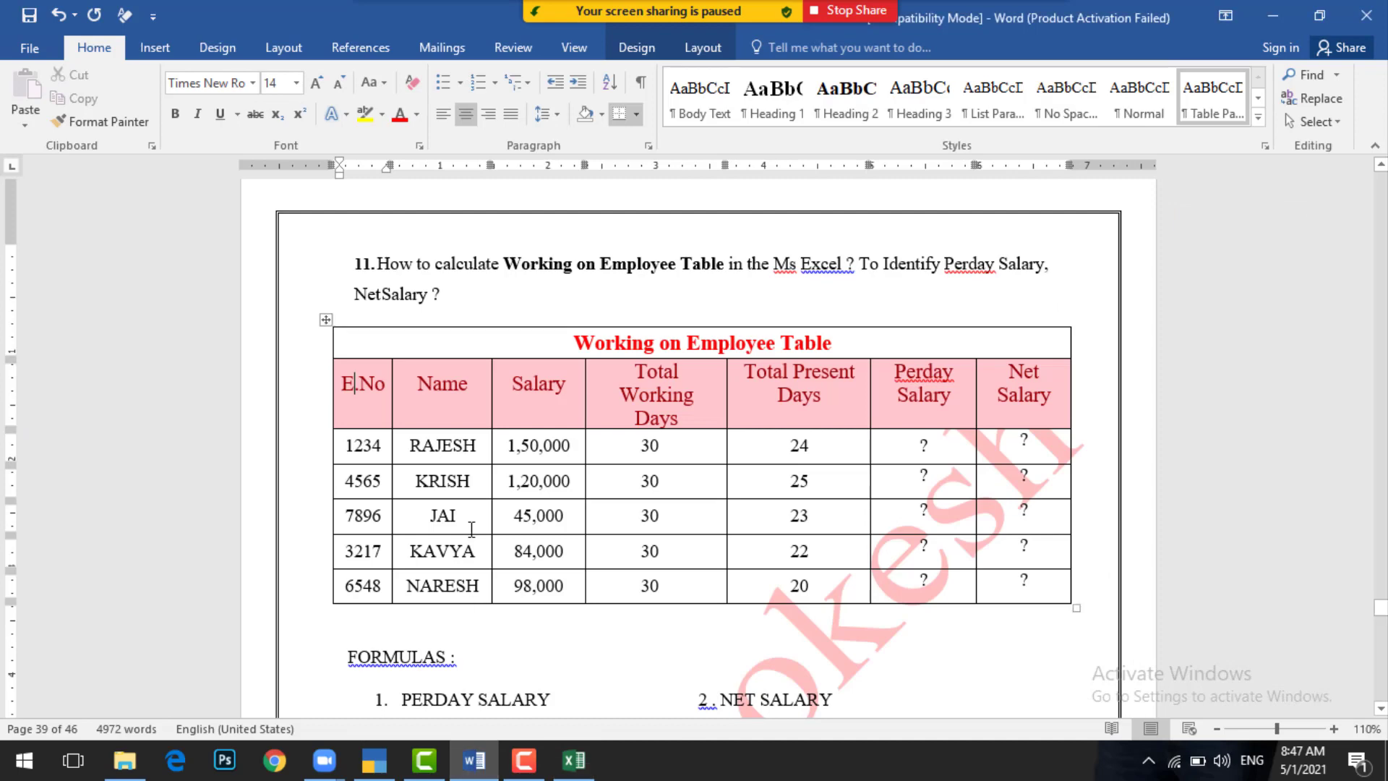
click(325, 322)
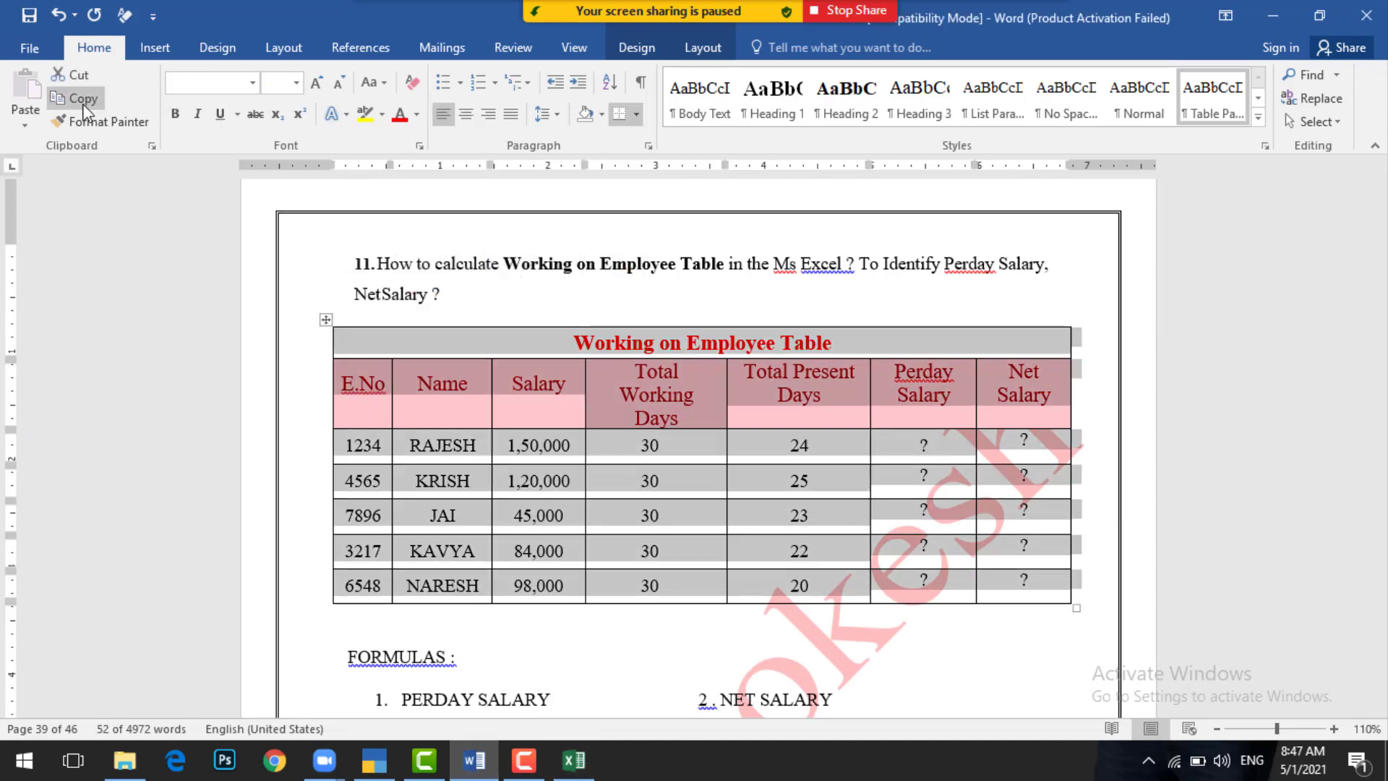
click(83, 106)
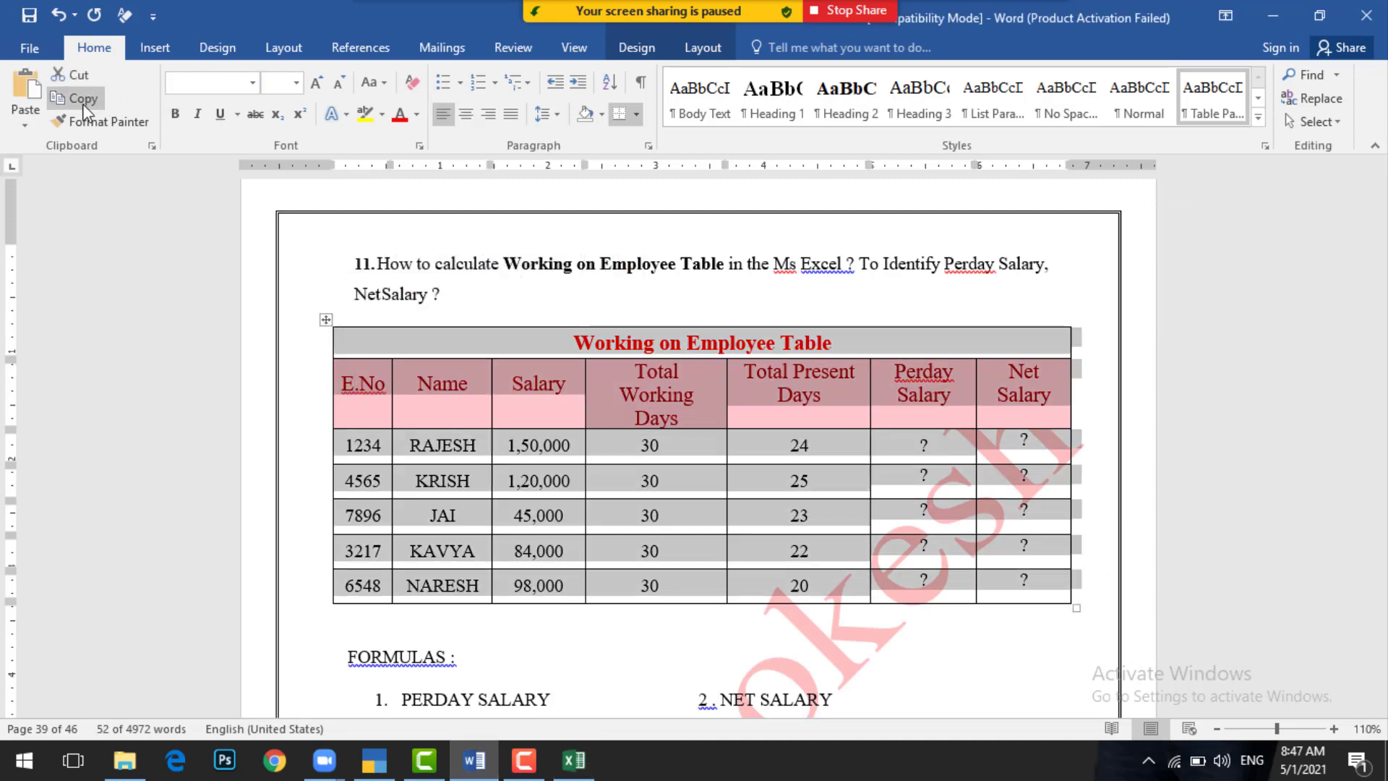
click(590, 765)
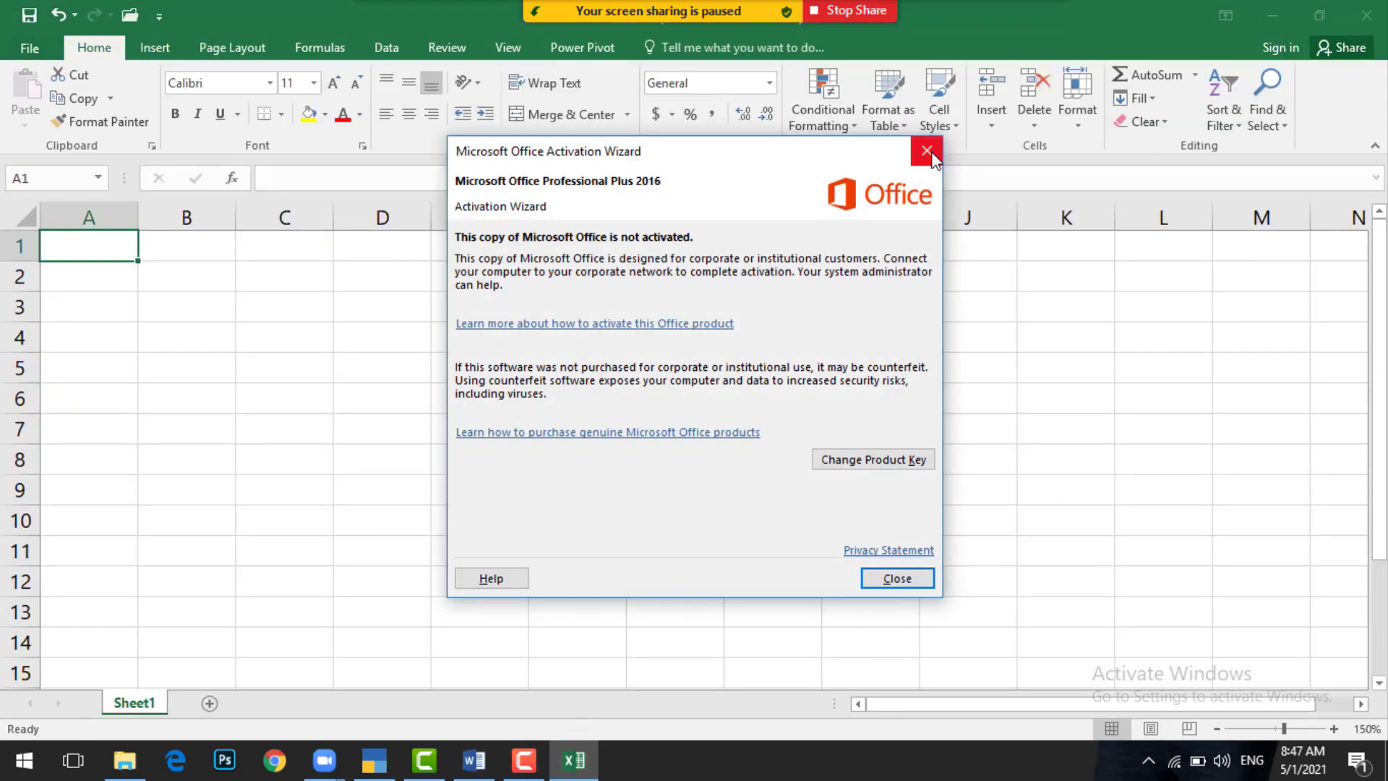
click(933, 153)
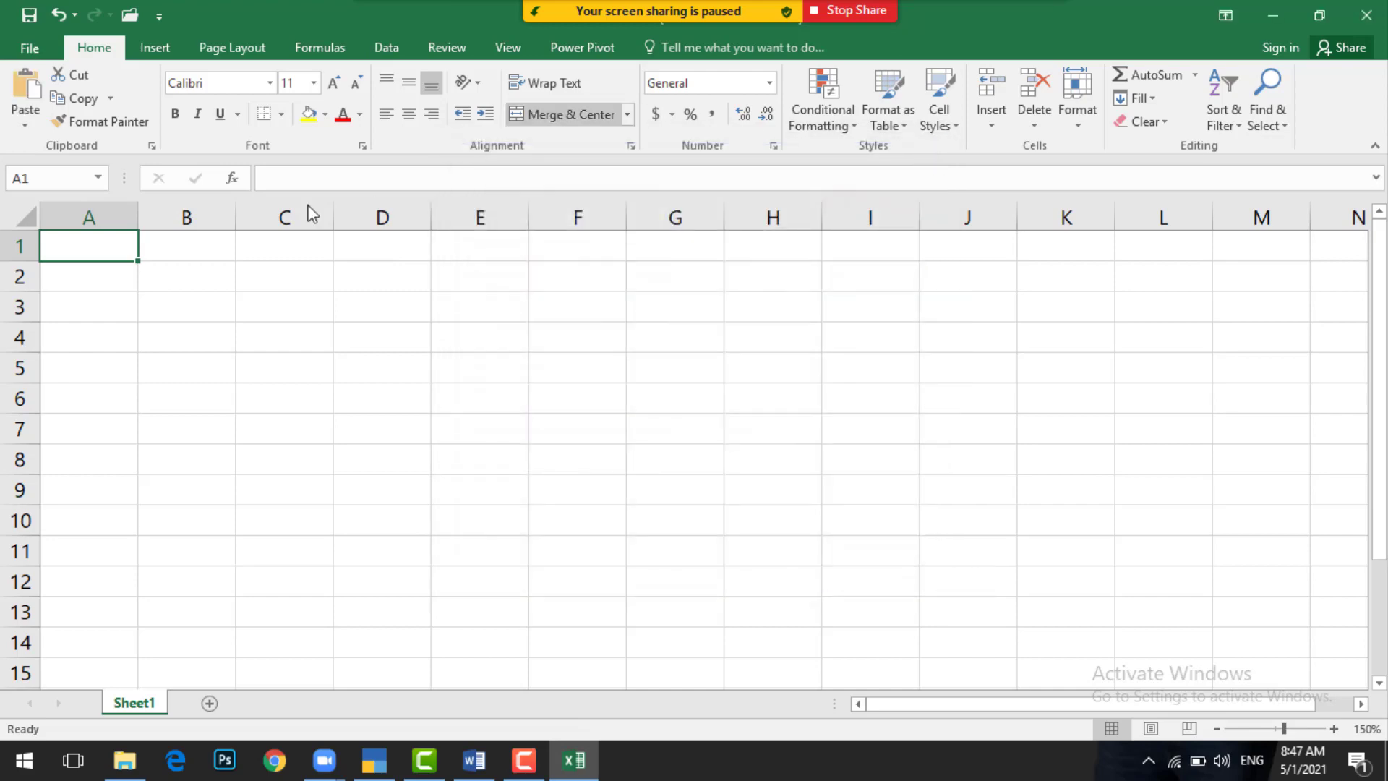
click(25, 105)
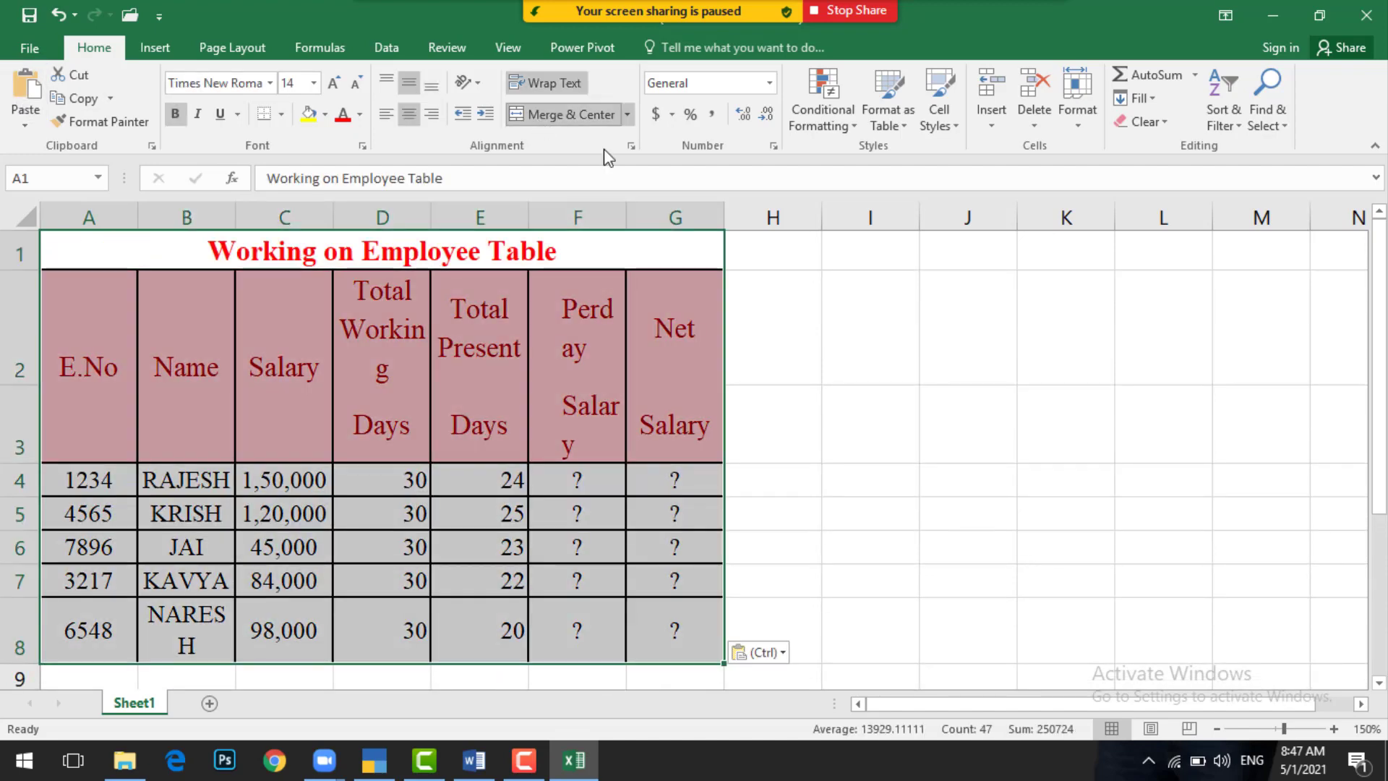
Step: Widen columns A through G so the pasted table's headings and entries have more room
drag(724, 218, 846, 247)
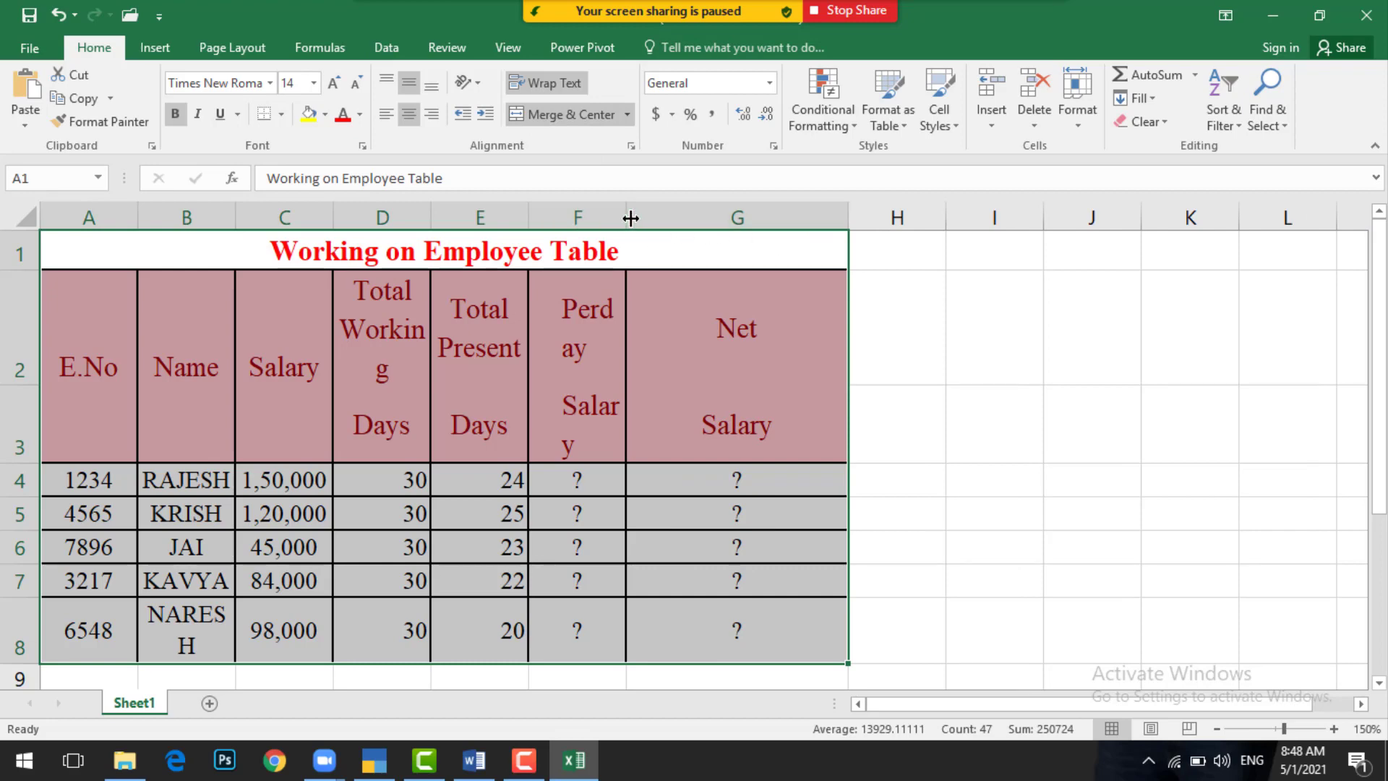
drag(628, 217, 683, 216)
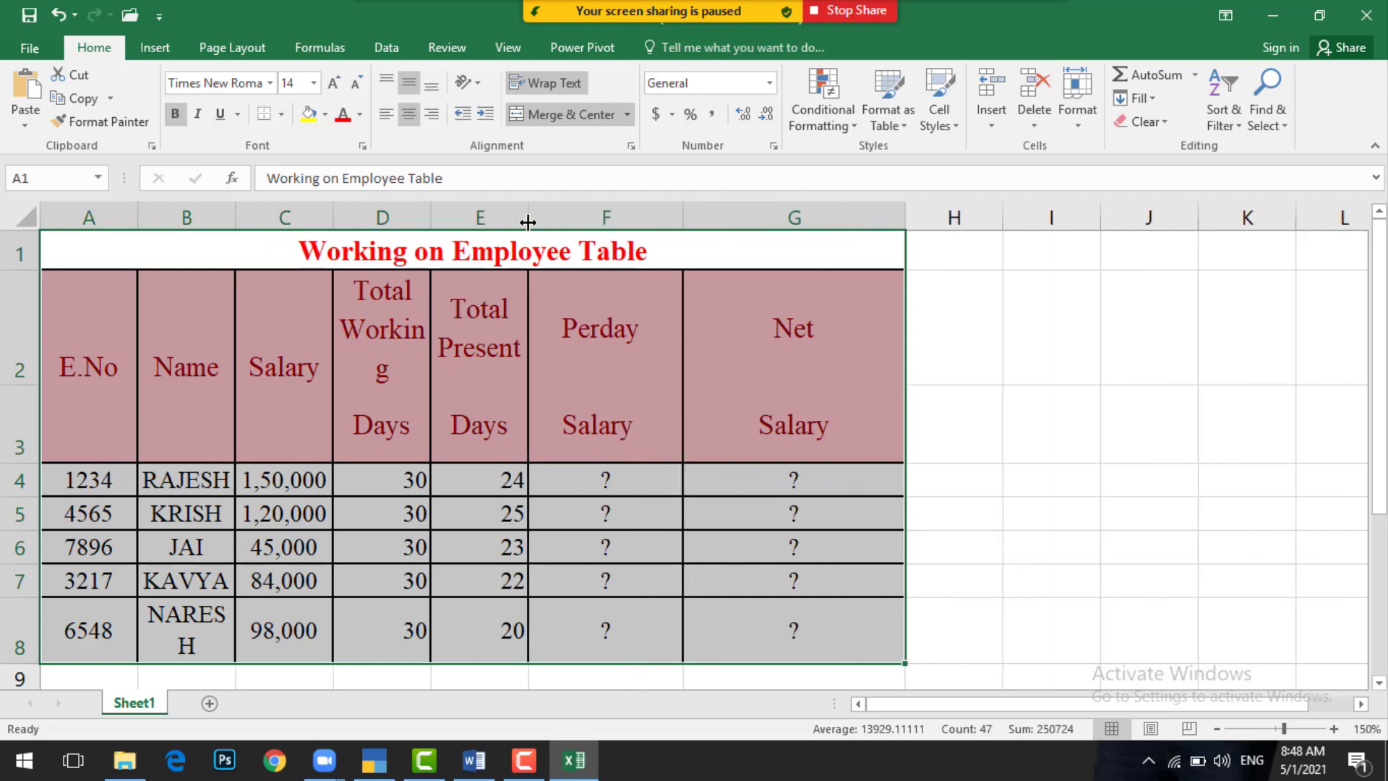
drag(528, 217, 617, 241)
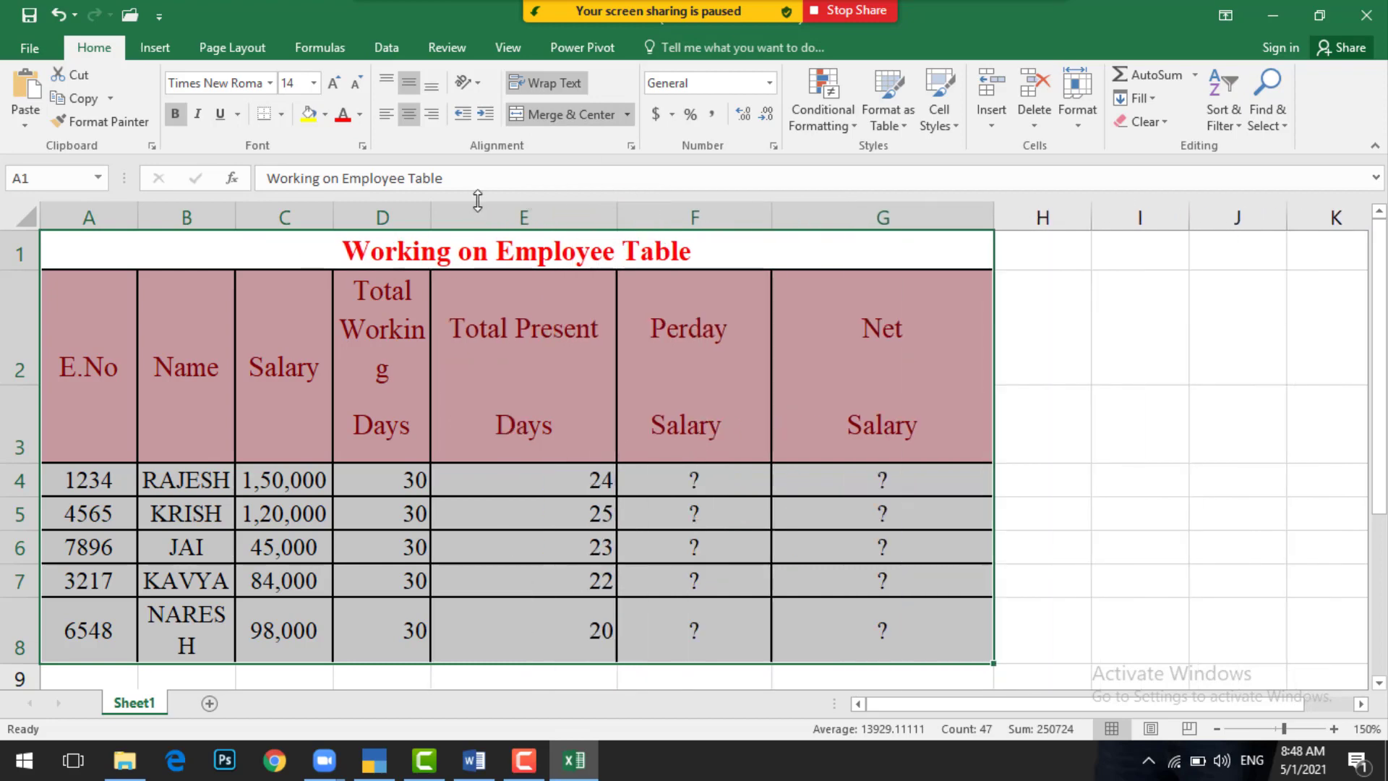
drag(426, 216, 506, 229)
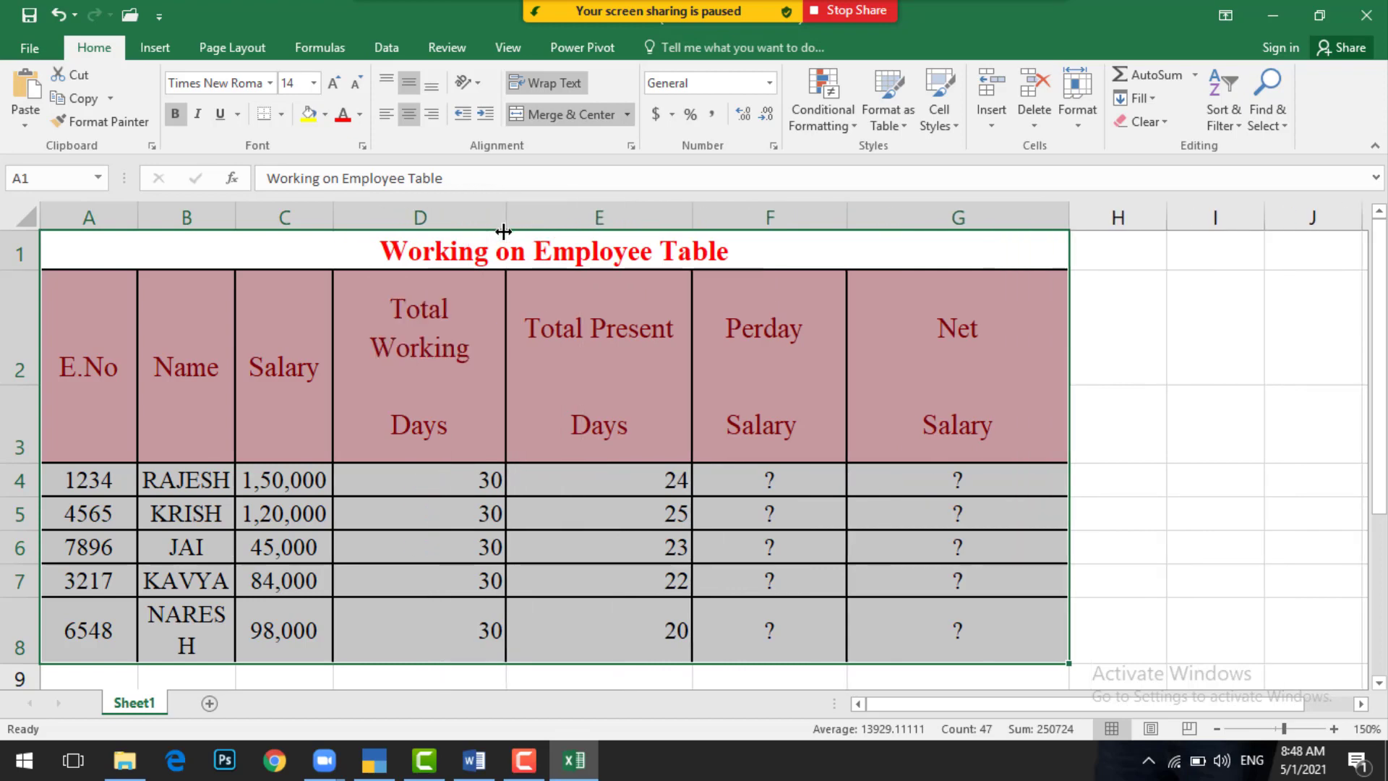
drag(334, 226, 368, 228)
drag(235, 227, 289, 229)
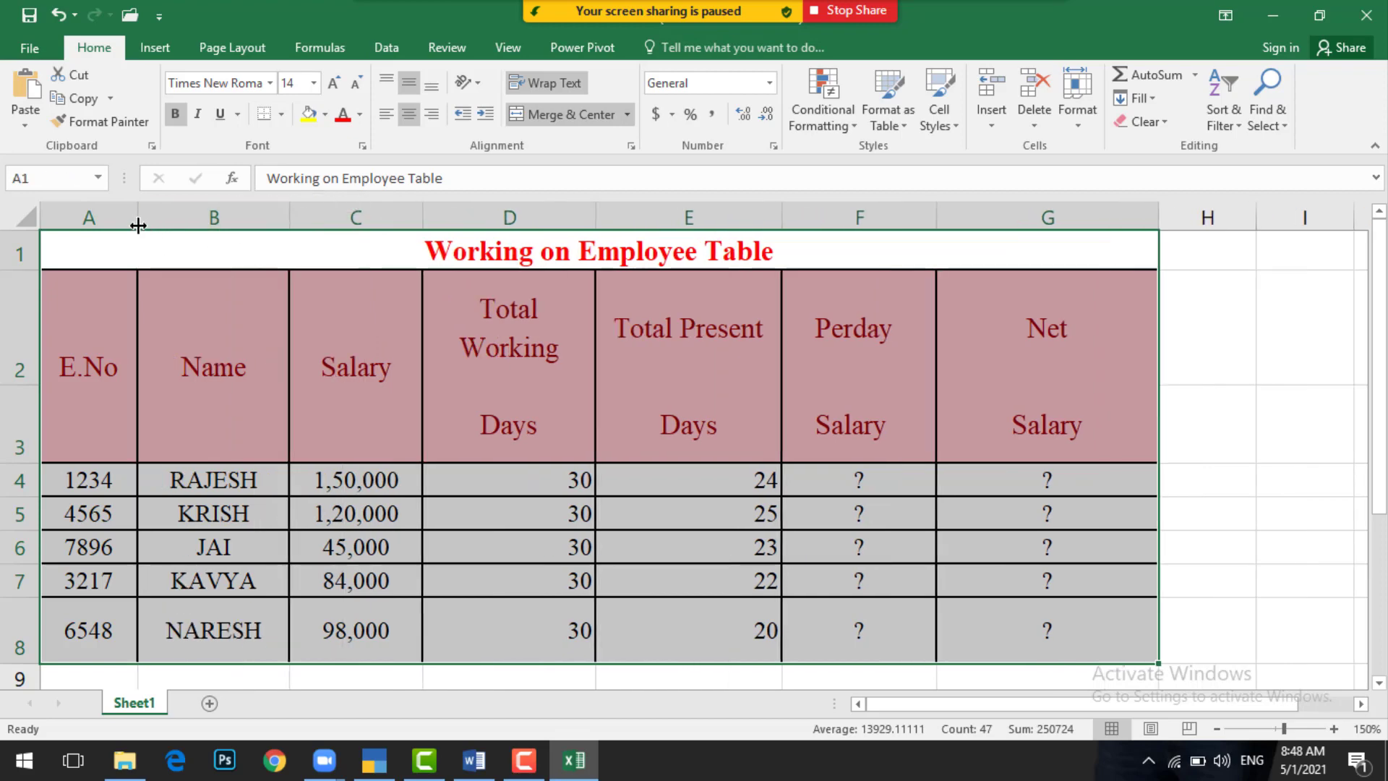
drag(137, 226, 207, 229)
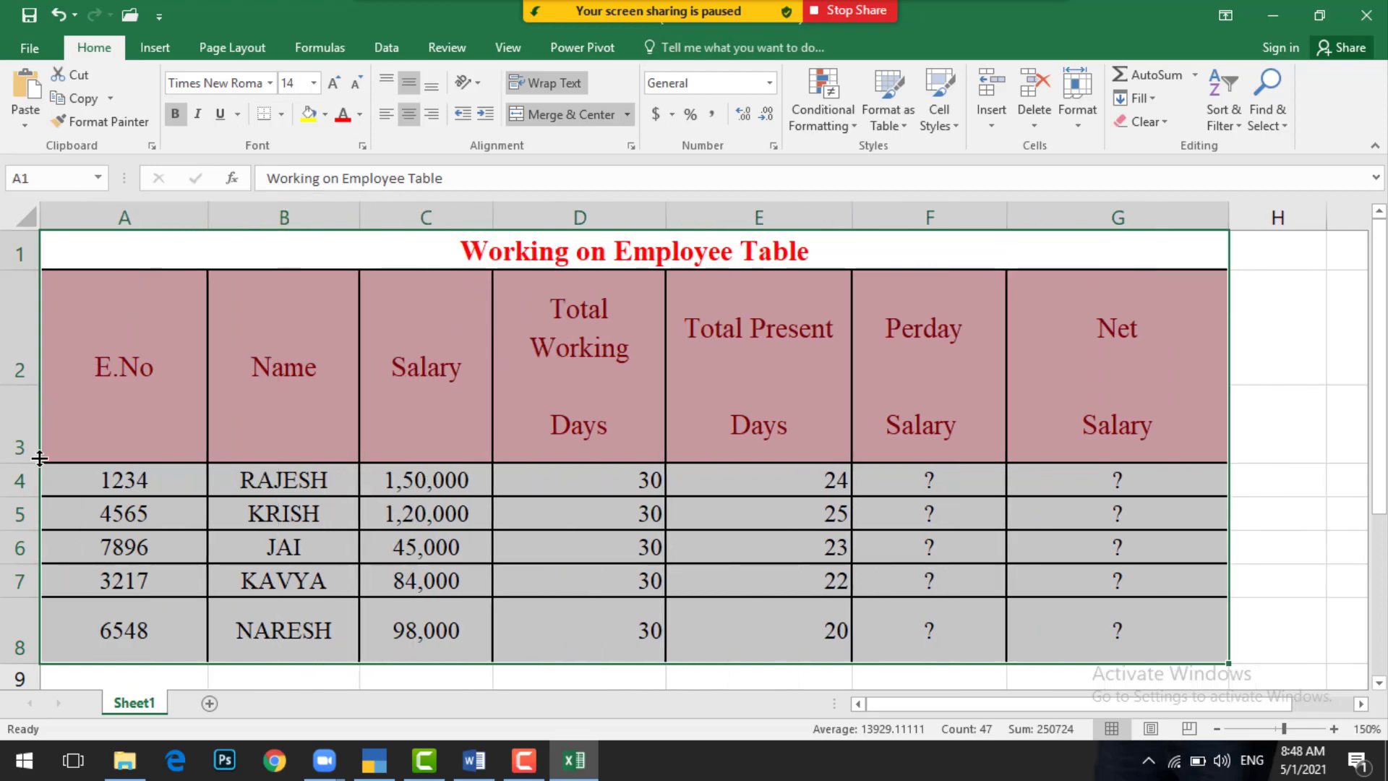
Step: Reduce the heights of header rows 2 and 3 to make the table heading more compact
drag(28, 463, 29, 434)
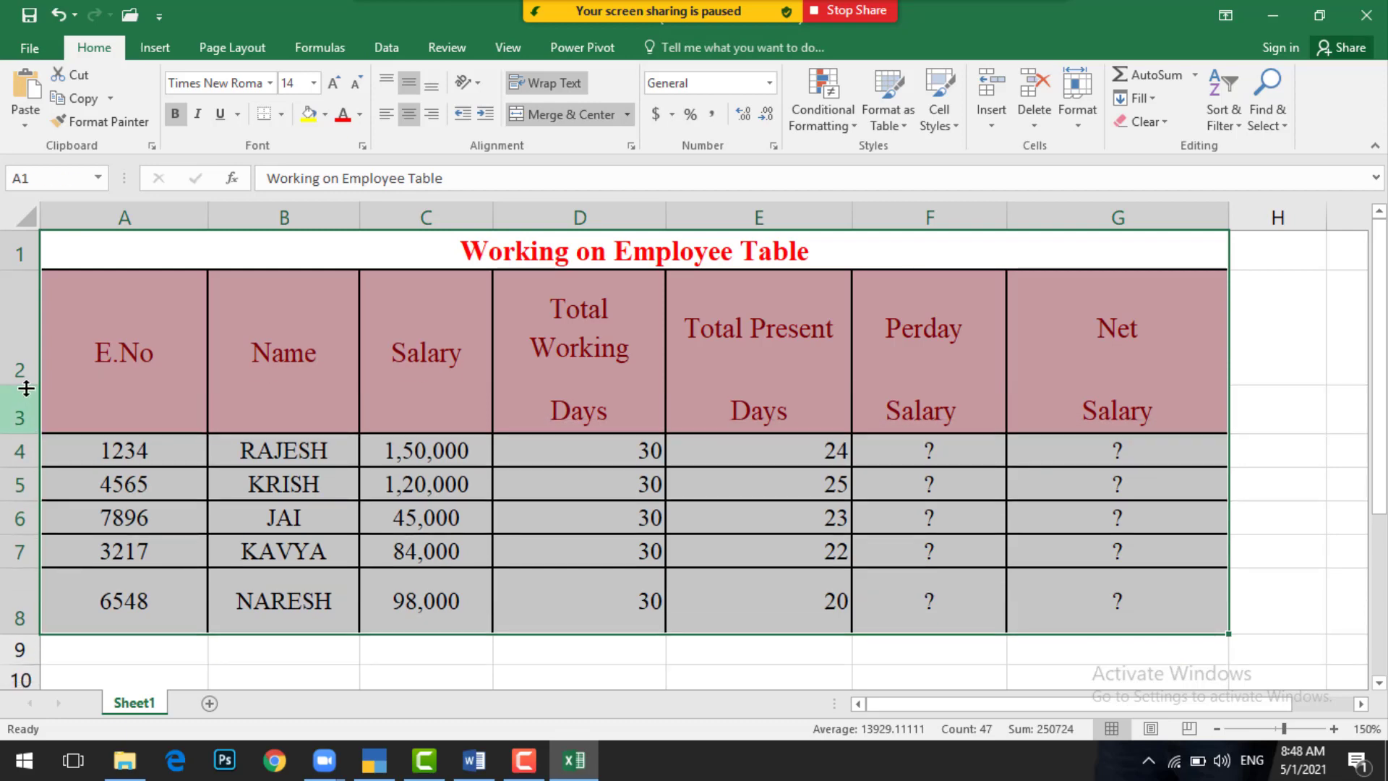
mouse_move(25, 382)
mouse_down()
mouse_move(26, 337)
mouse_move(23, 357)
mouse_up()
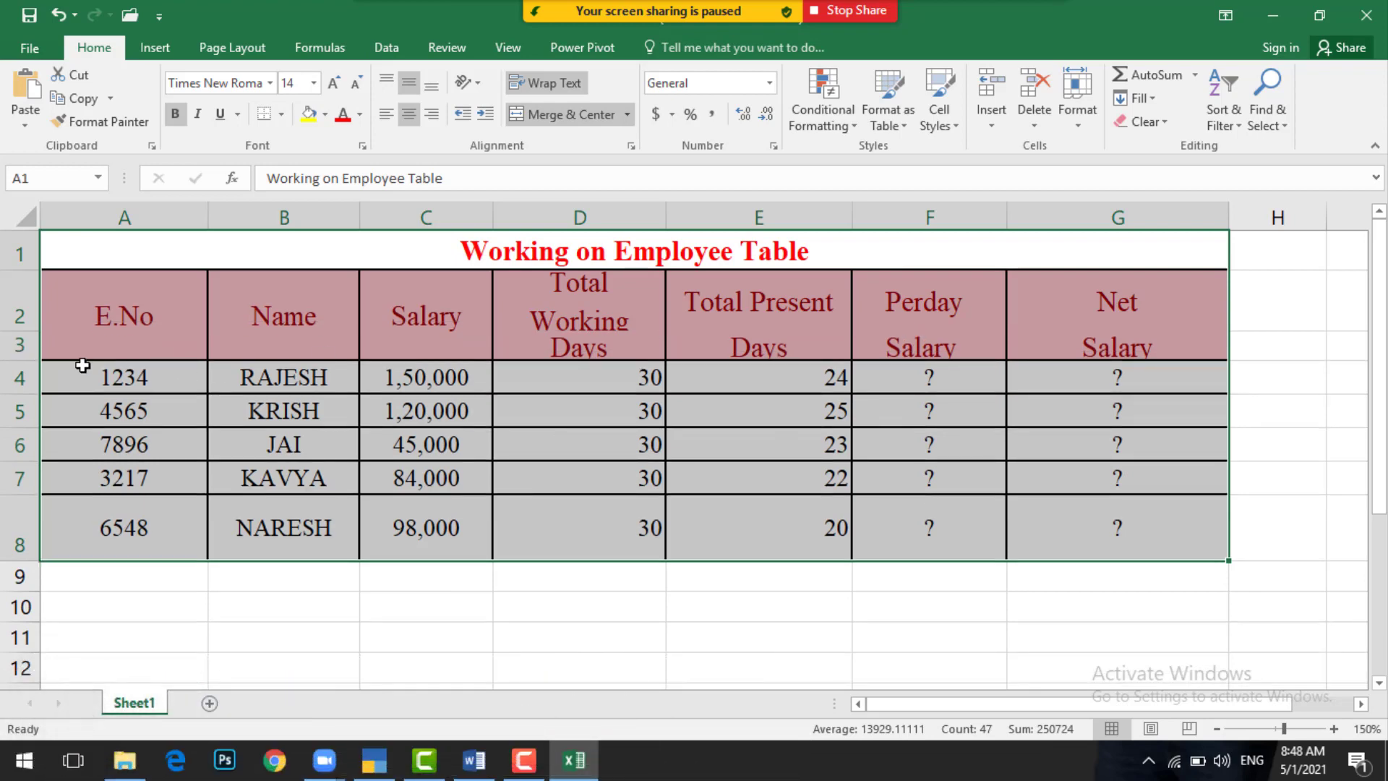
drag(29, 362, 27, 371)
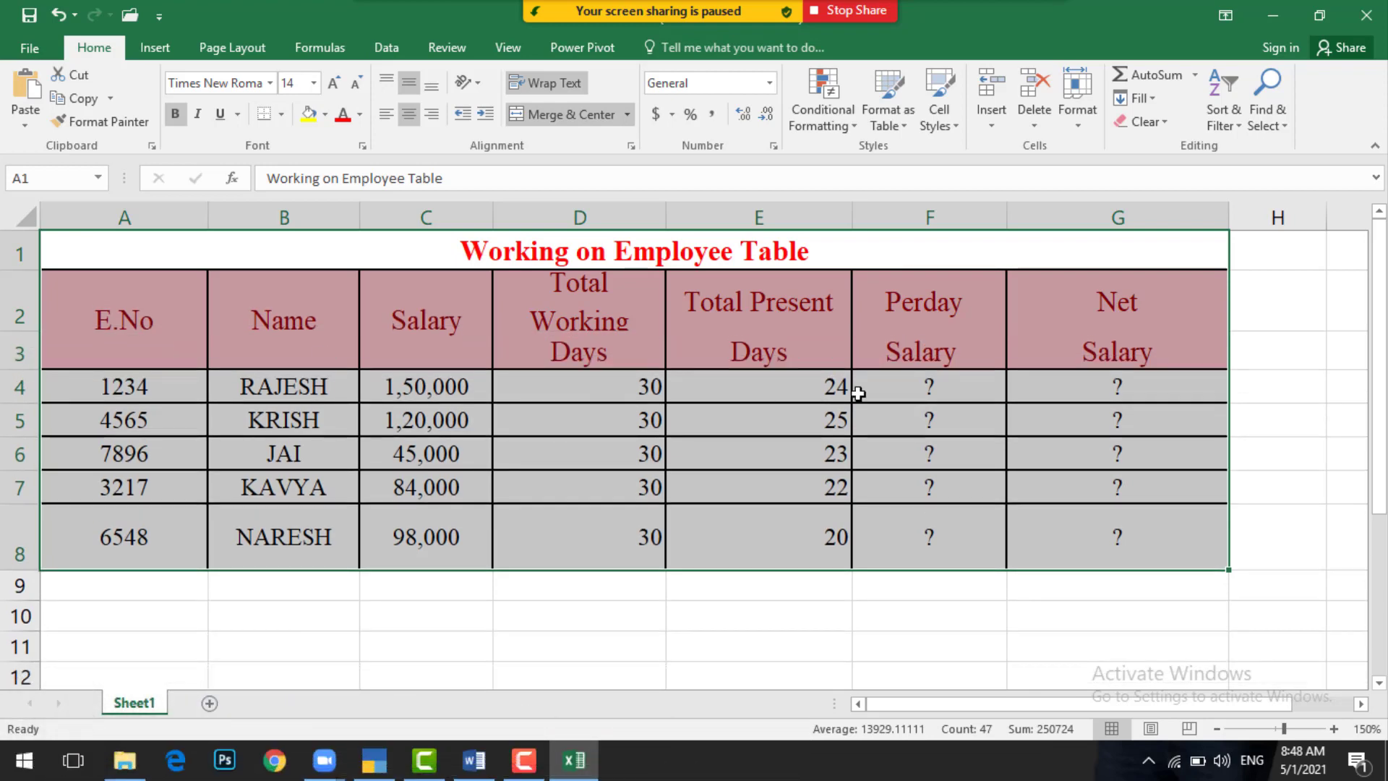
Step: Clear the question marks from the Perday Salary and Net Salary cells of all employees
click(634, 412)
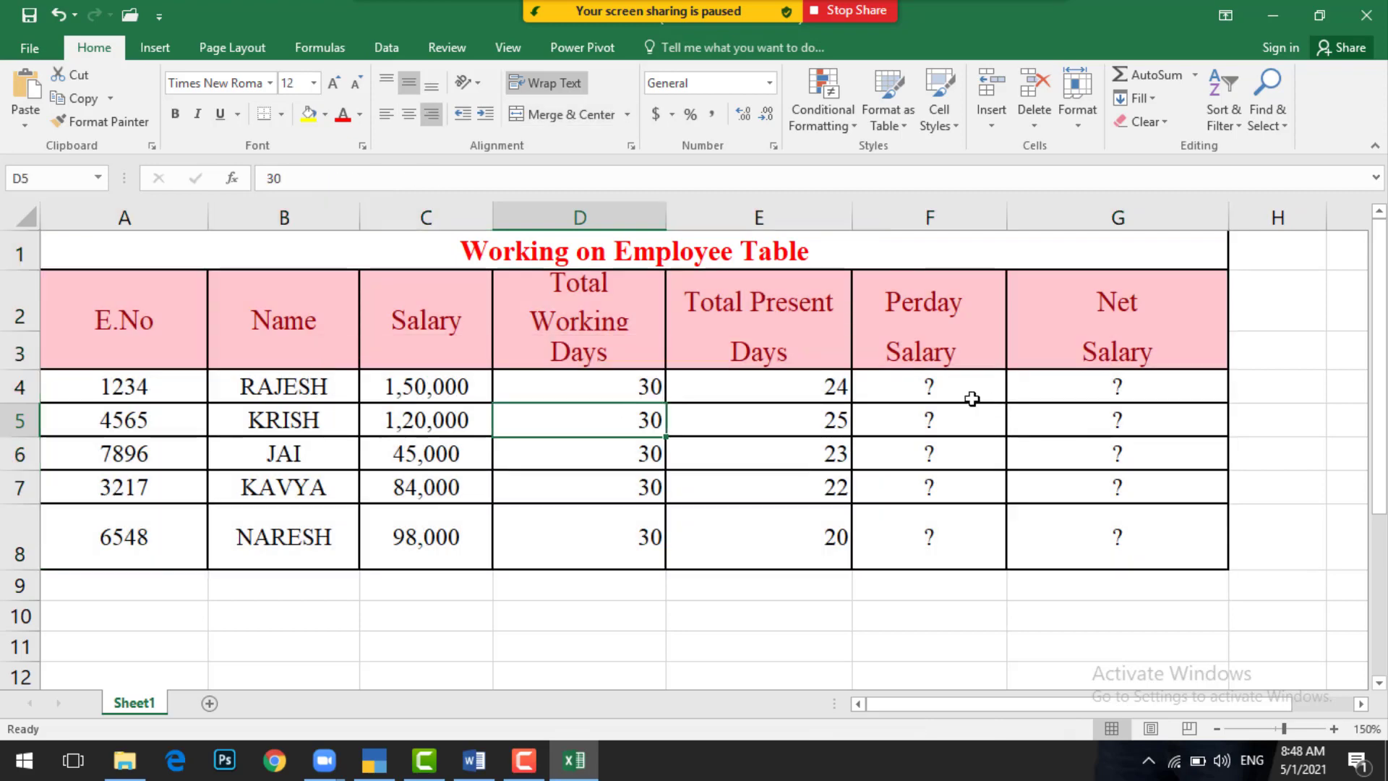
drag(946, 398, 1133, 580)
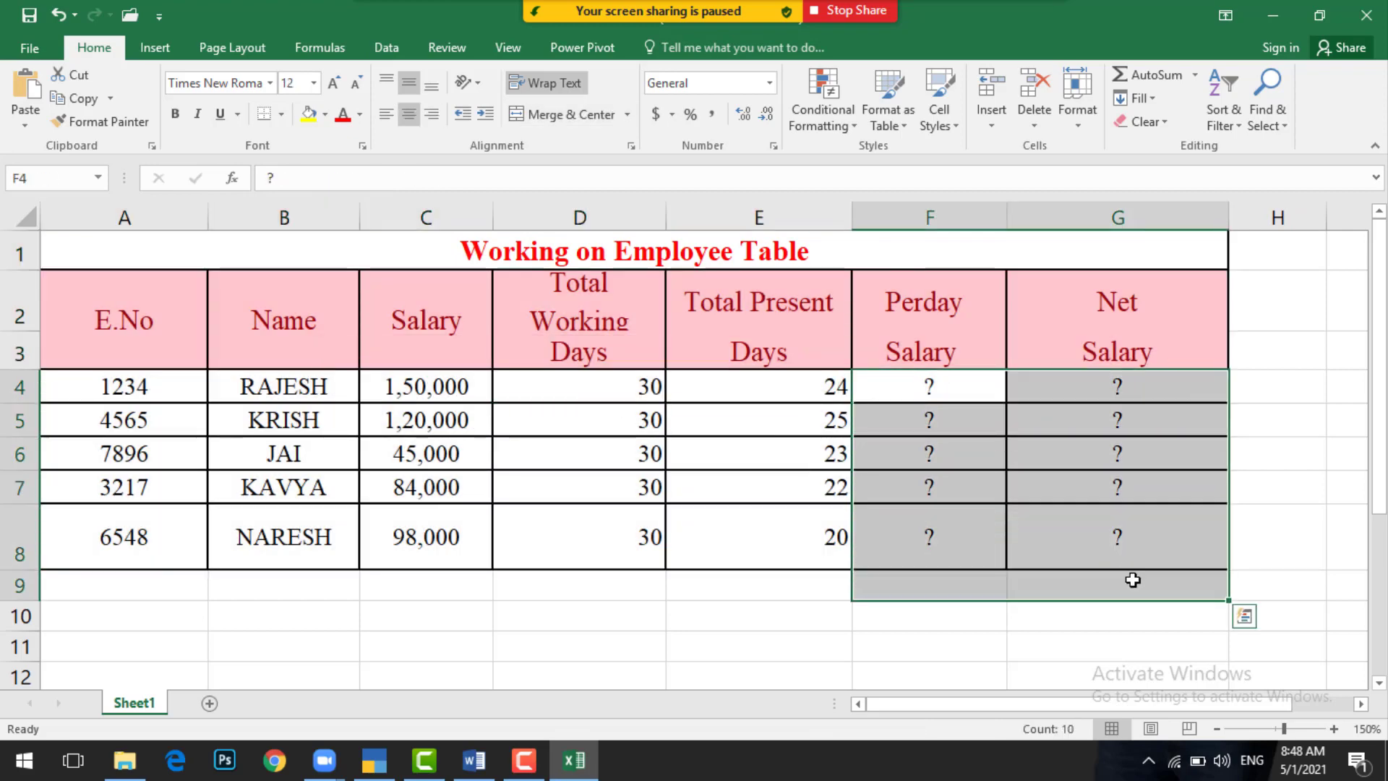
key(Delete)
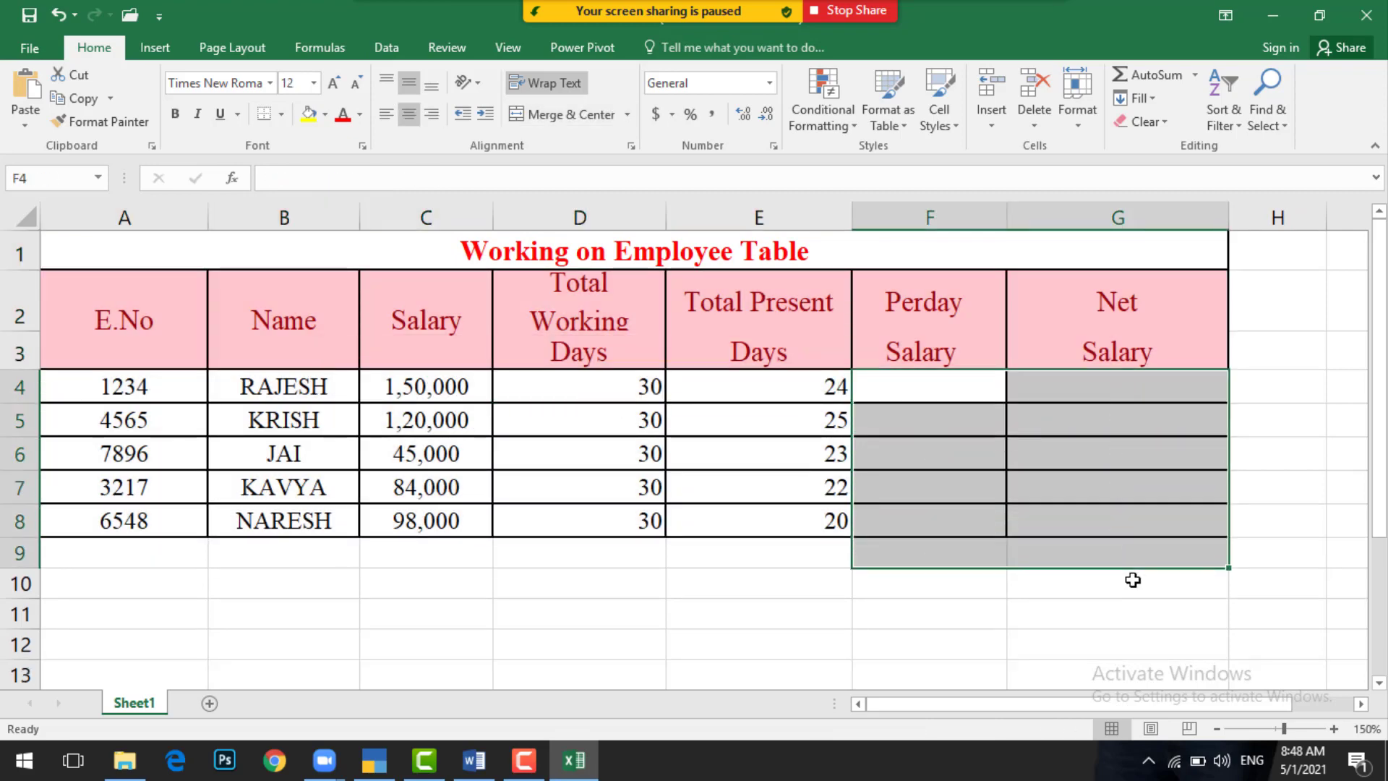
Step: Centre-align the contents of the entire employee table horizontally
click(316, 258)
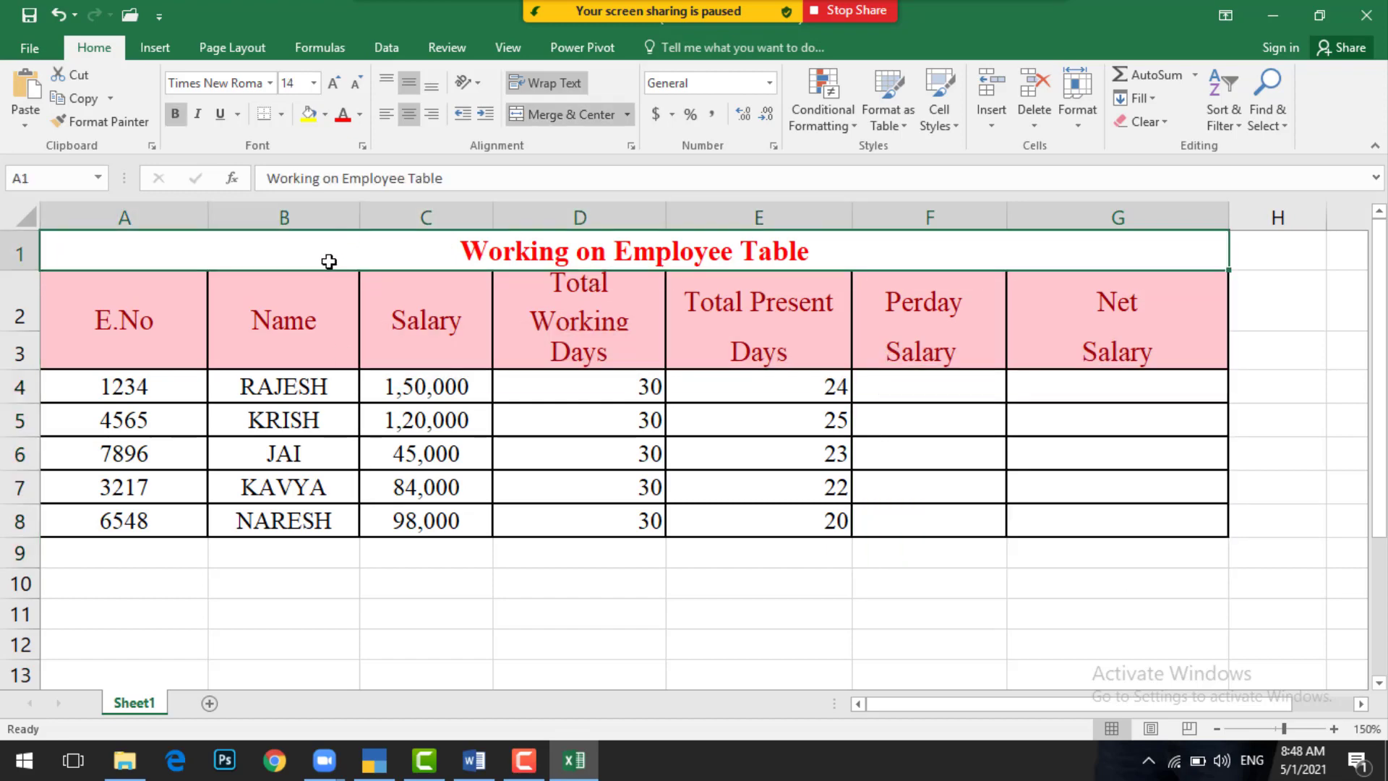
drag(326, 265, 350, 527)
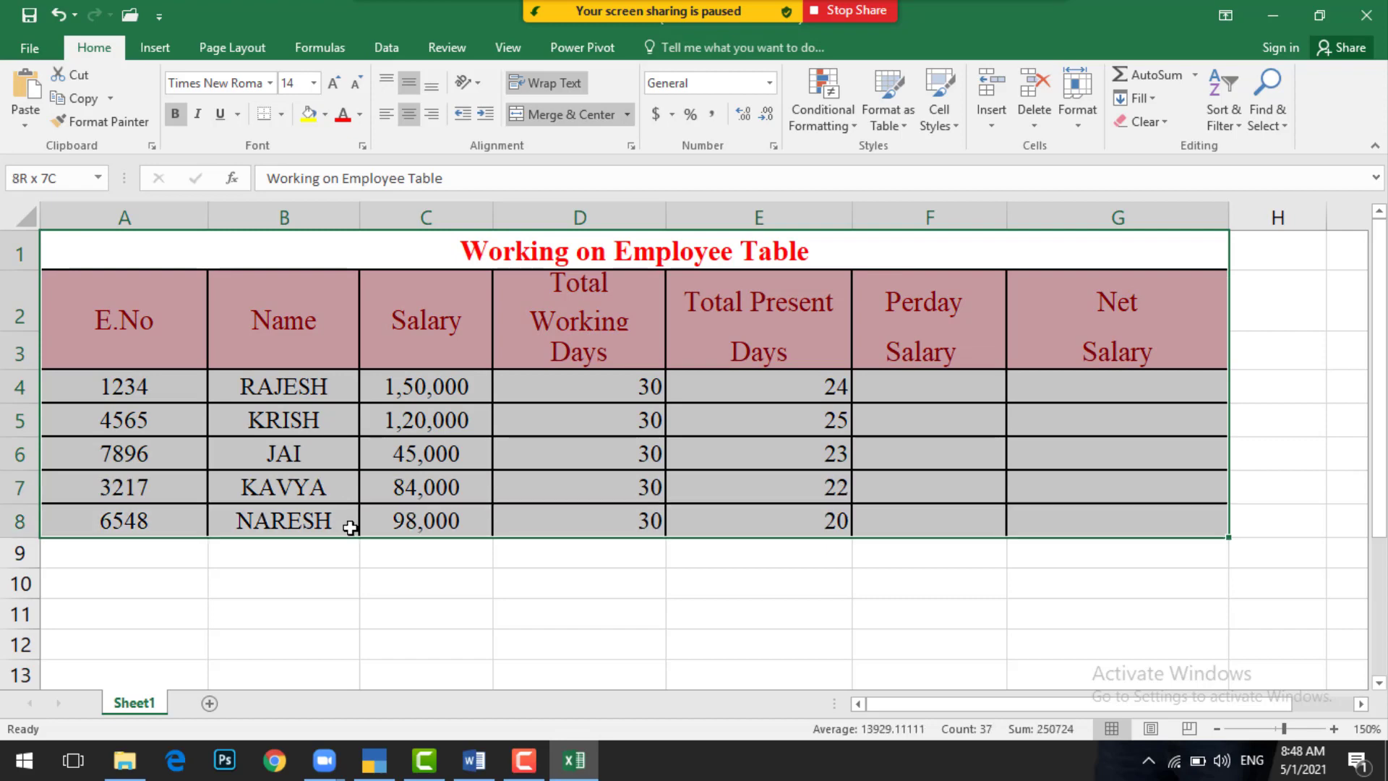
click(409, 114)
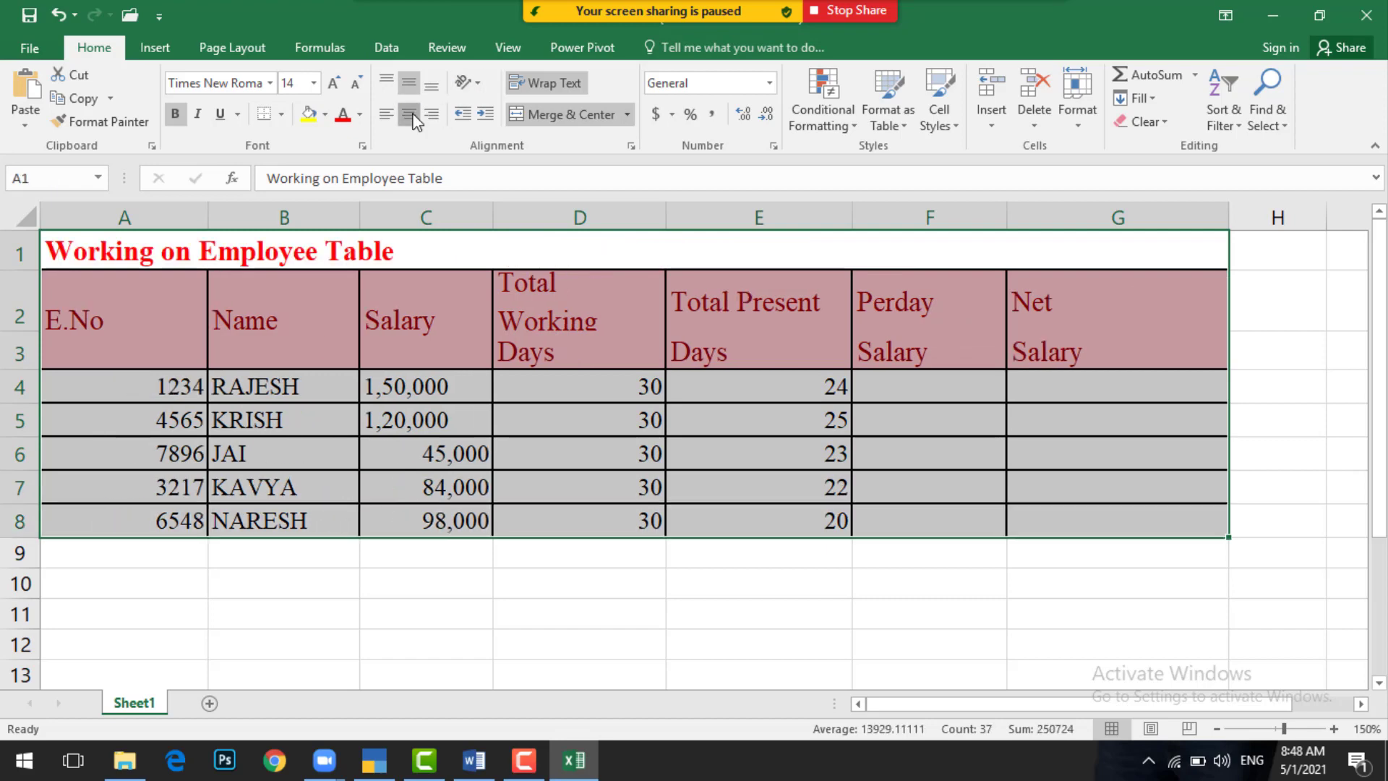
click(414, 115)
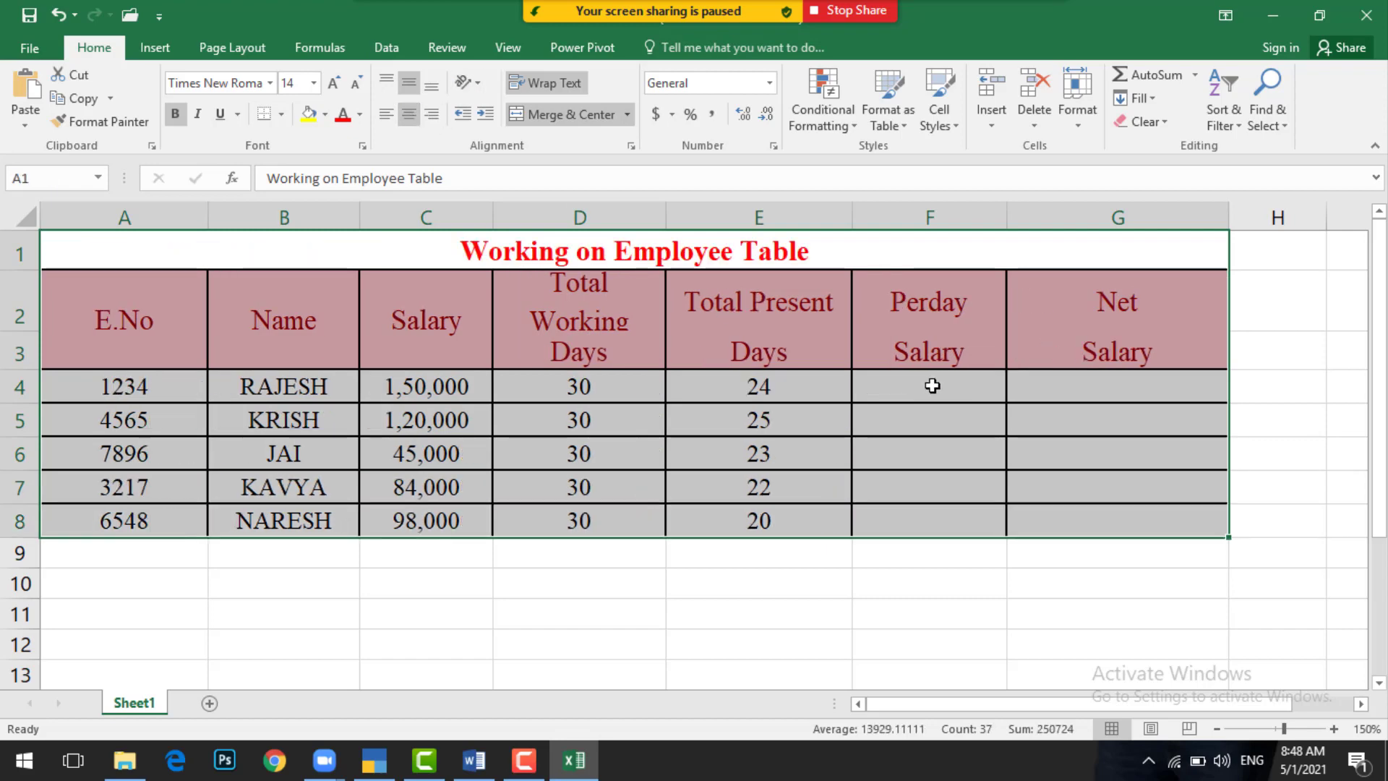
Step: Enter the formula =C4/D4 in F4 to calculate the first employee's per-day salary
click(931, 385)
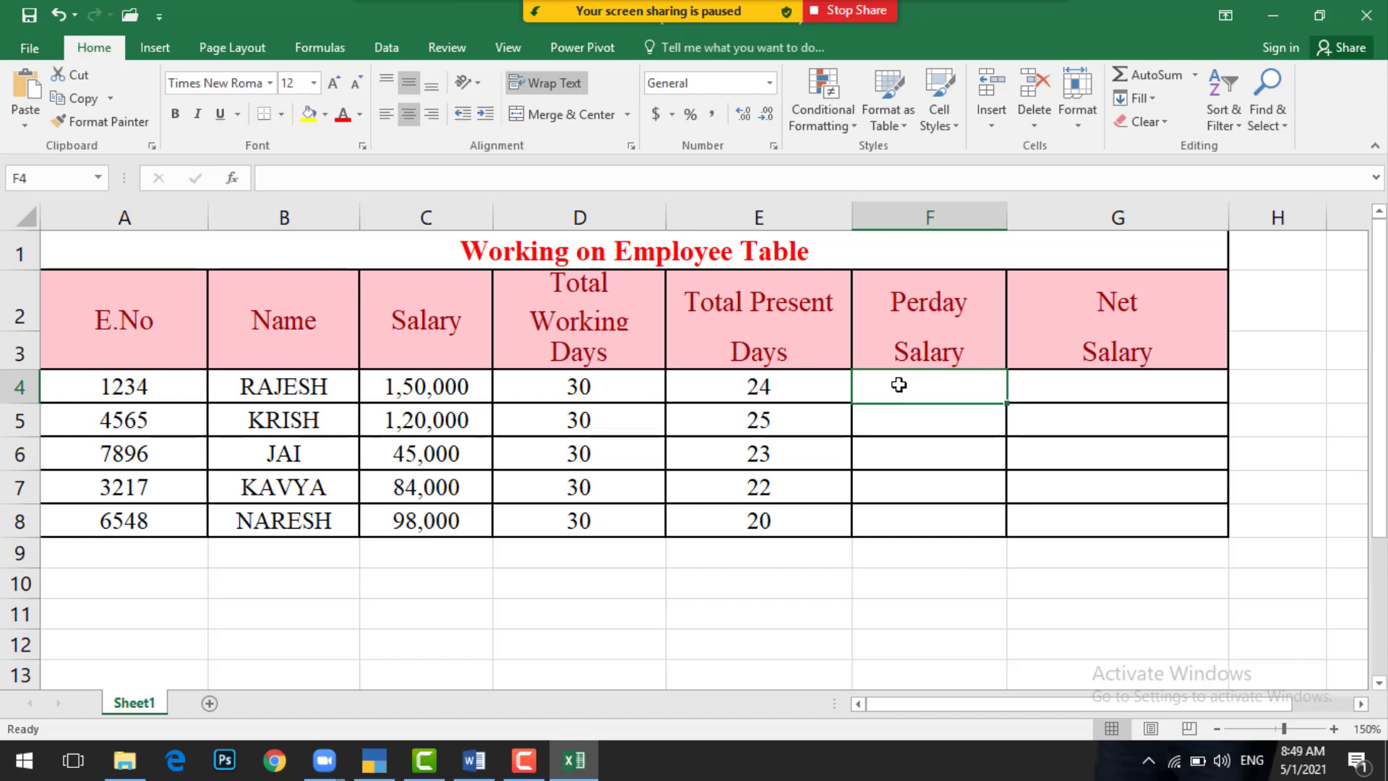
text(=)
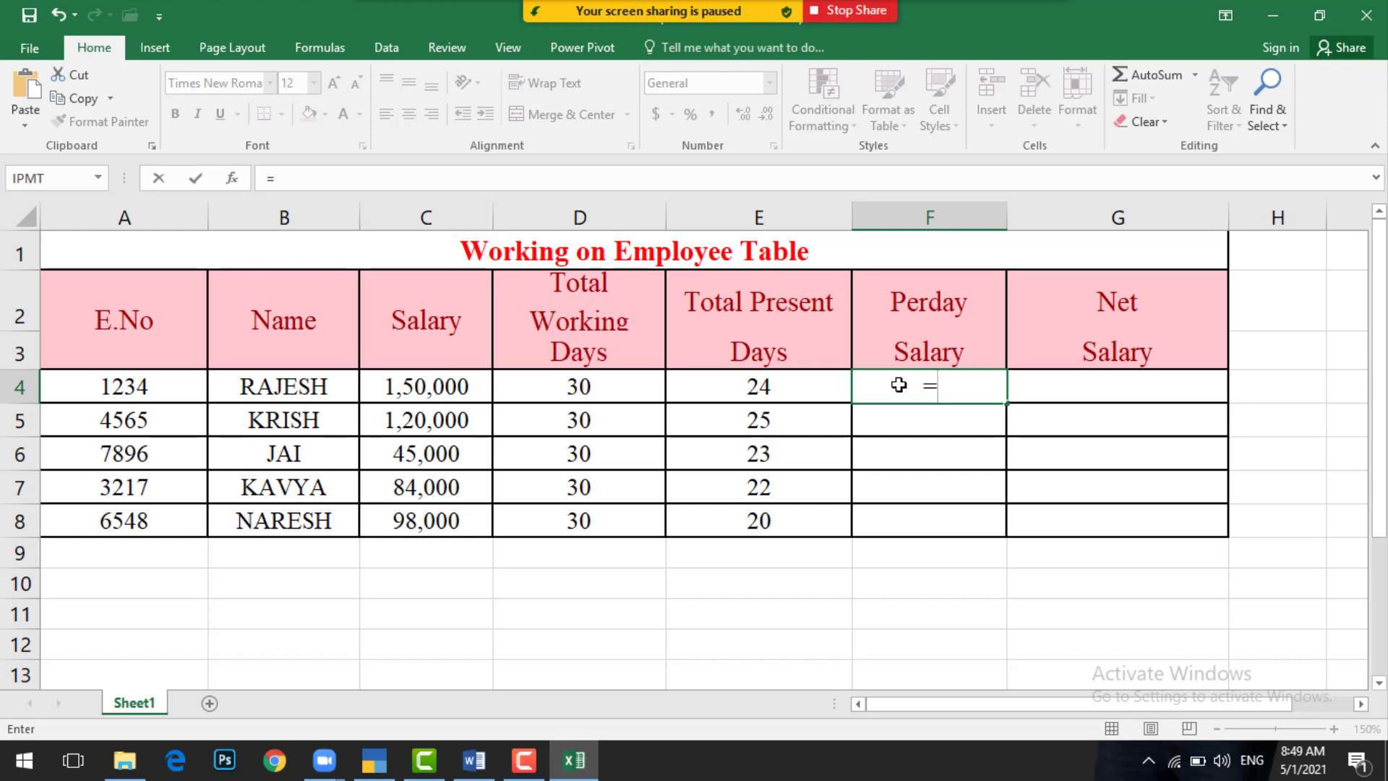
click(454, 388)
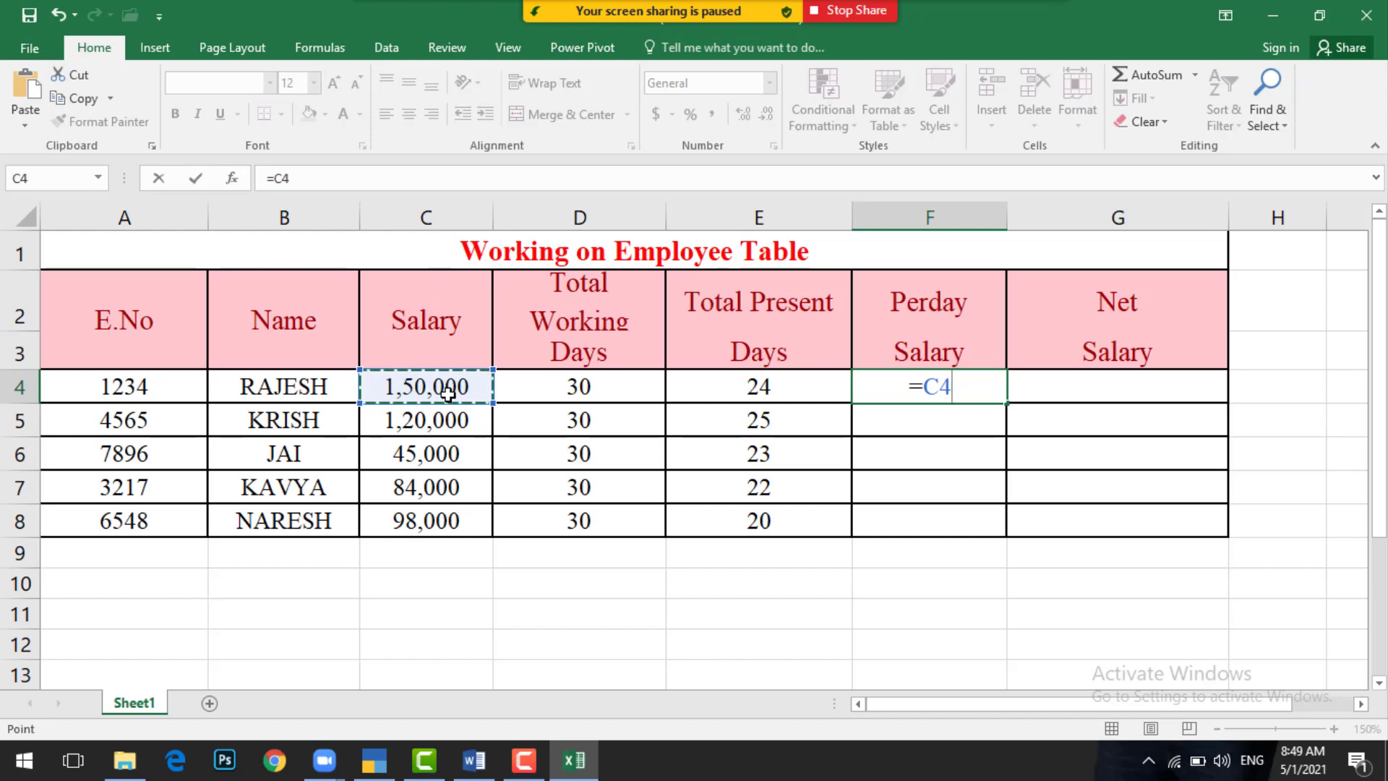
text(/)
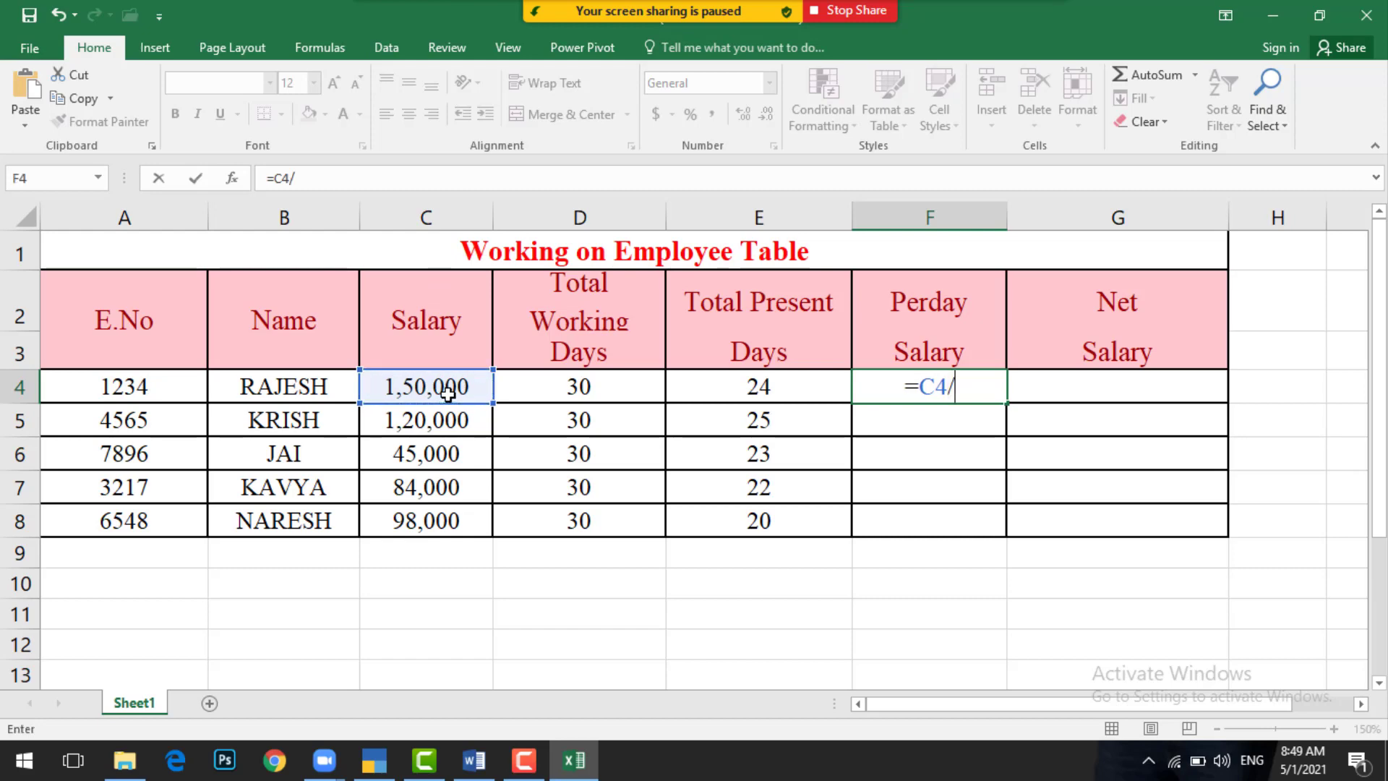
click(618, 388)
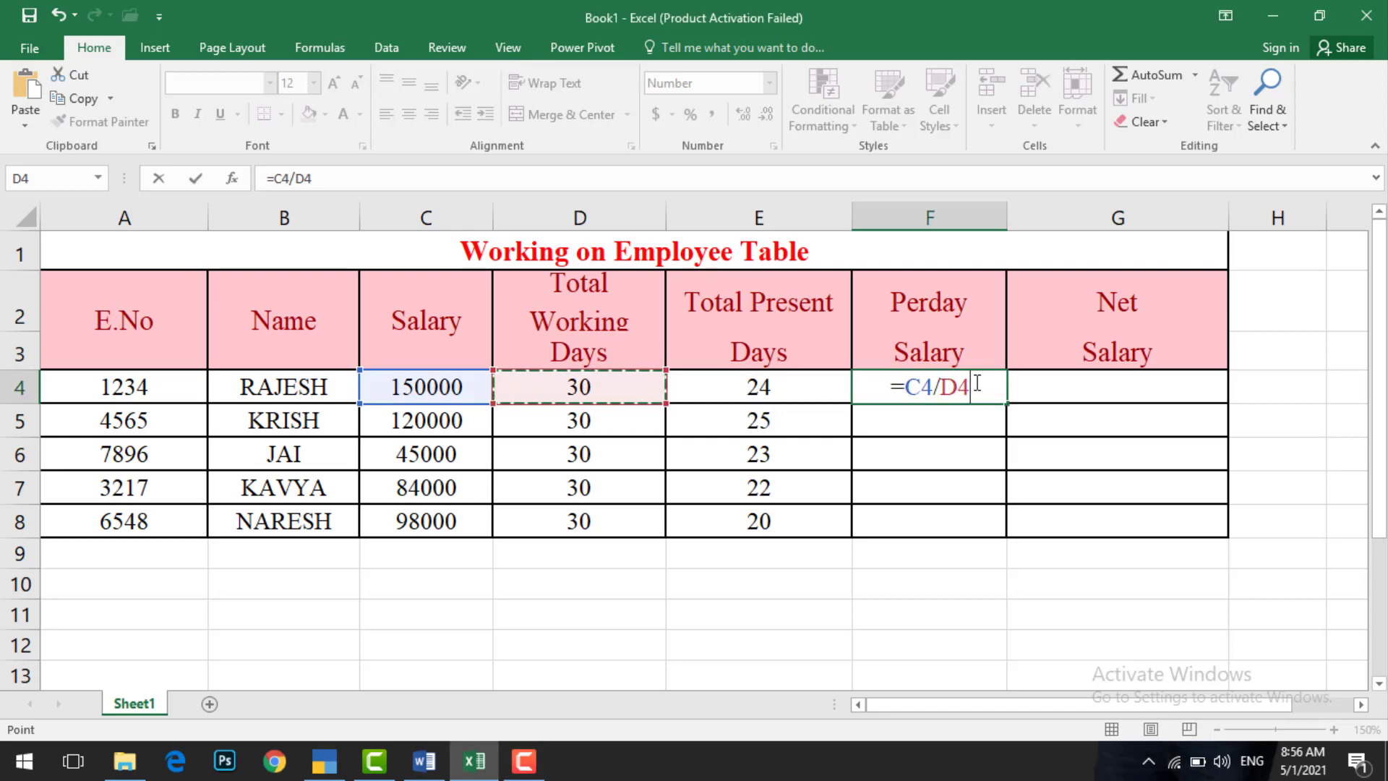
key(Return)
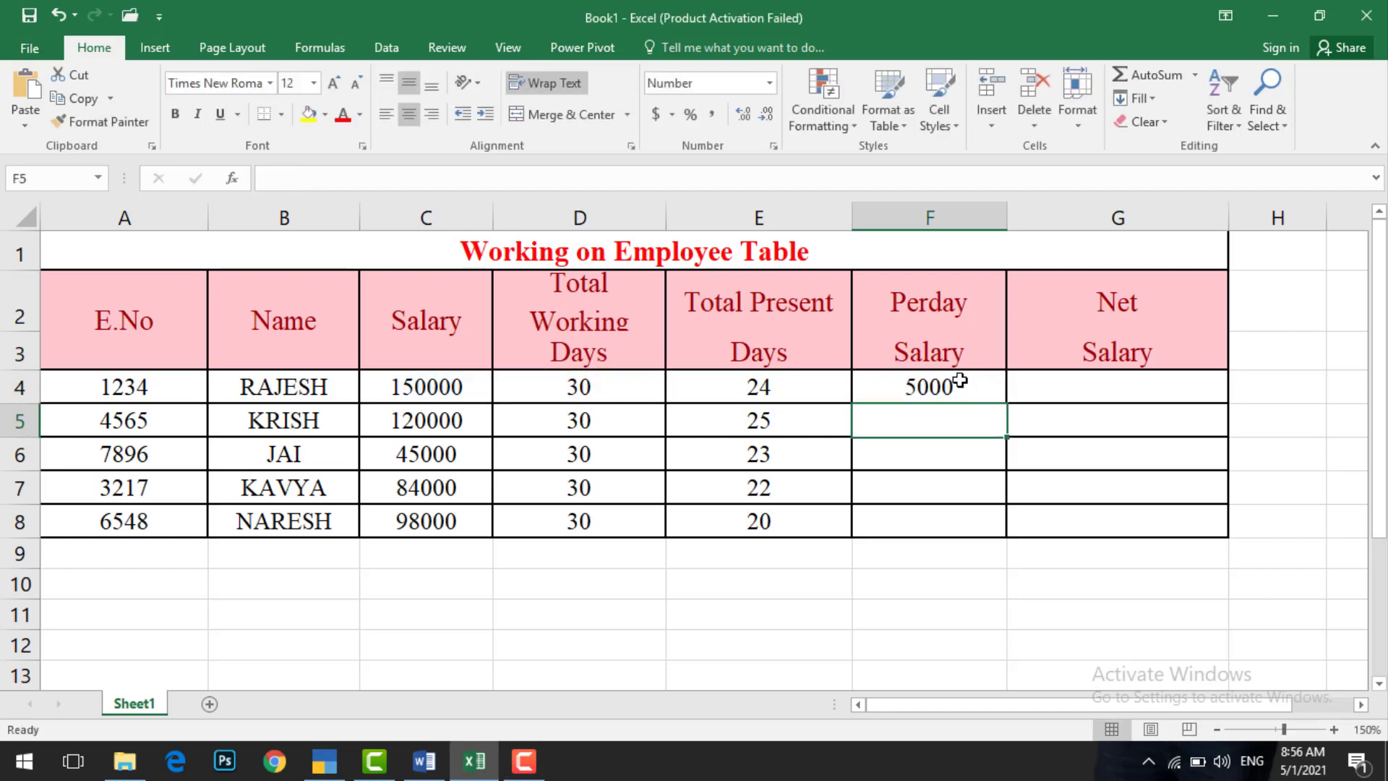
Step: Fill the per-day salary formula in F4 down to F8 for the remaining employees
click(961, 381)
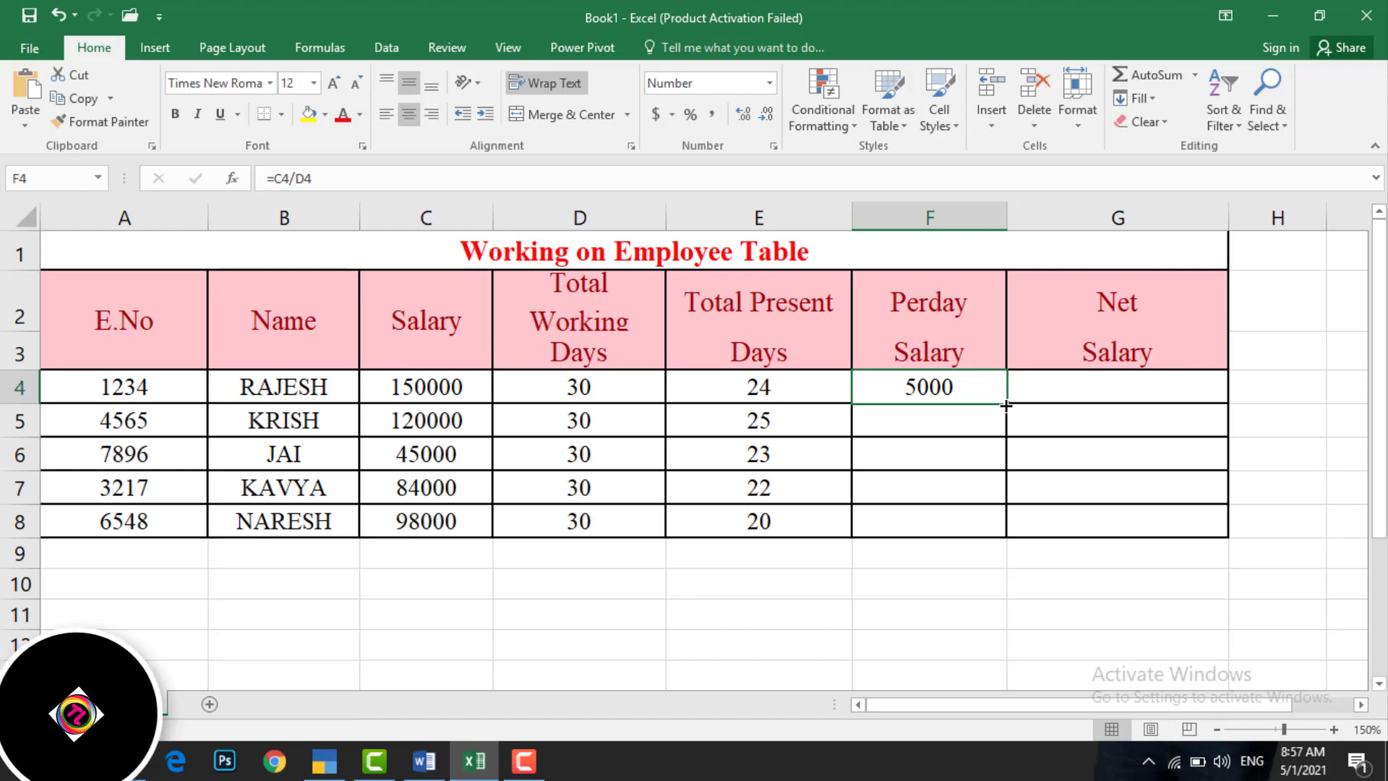
double_click(1006, 405)
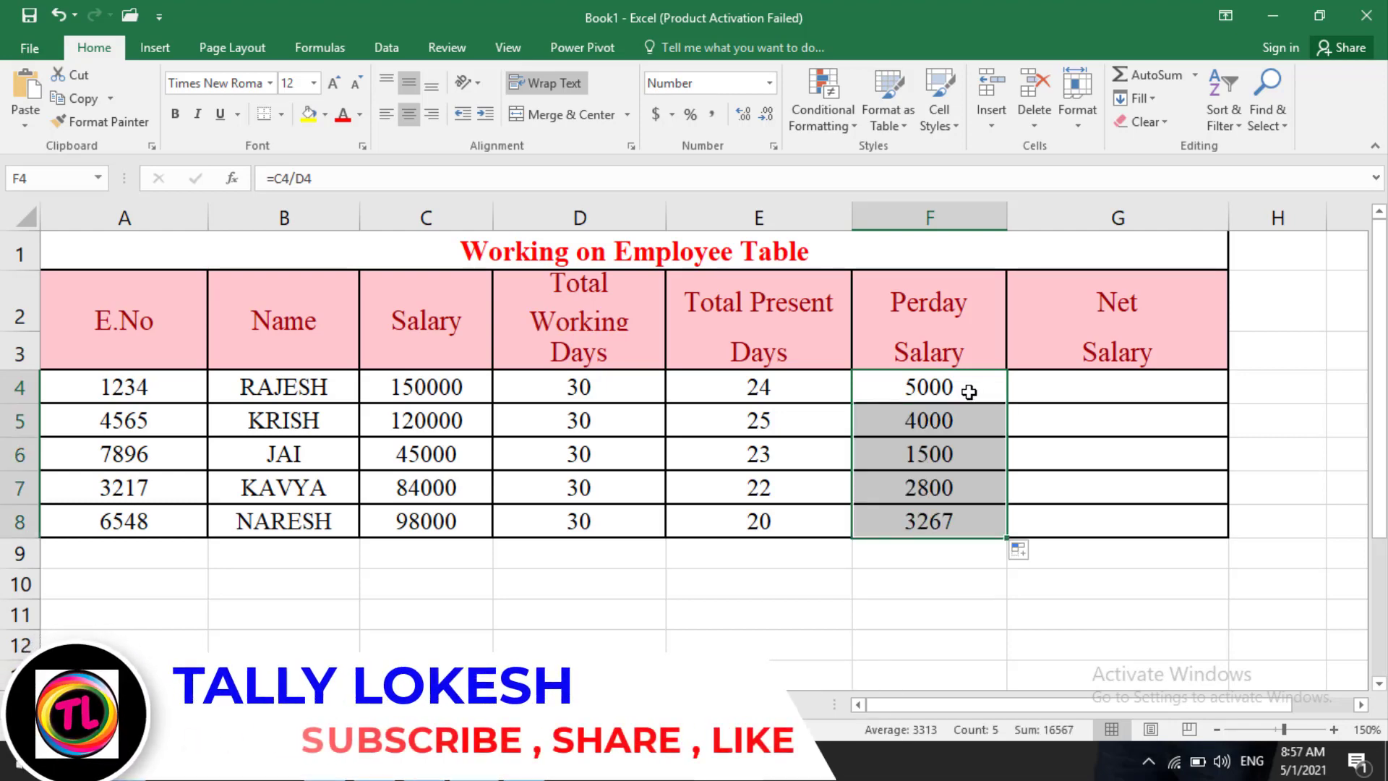
click(976, 390)
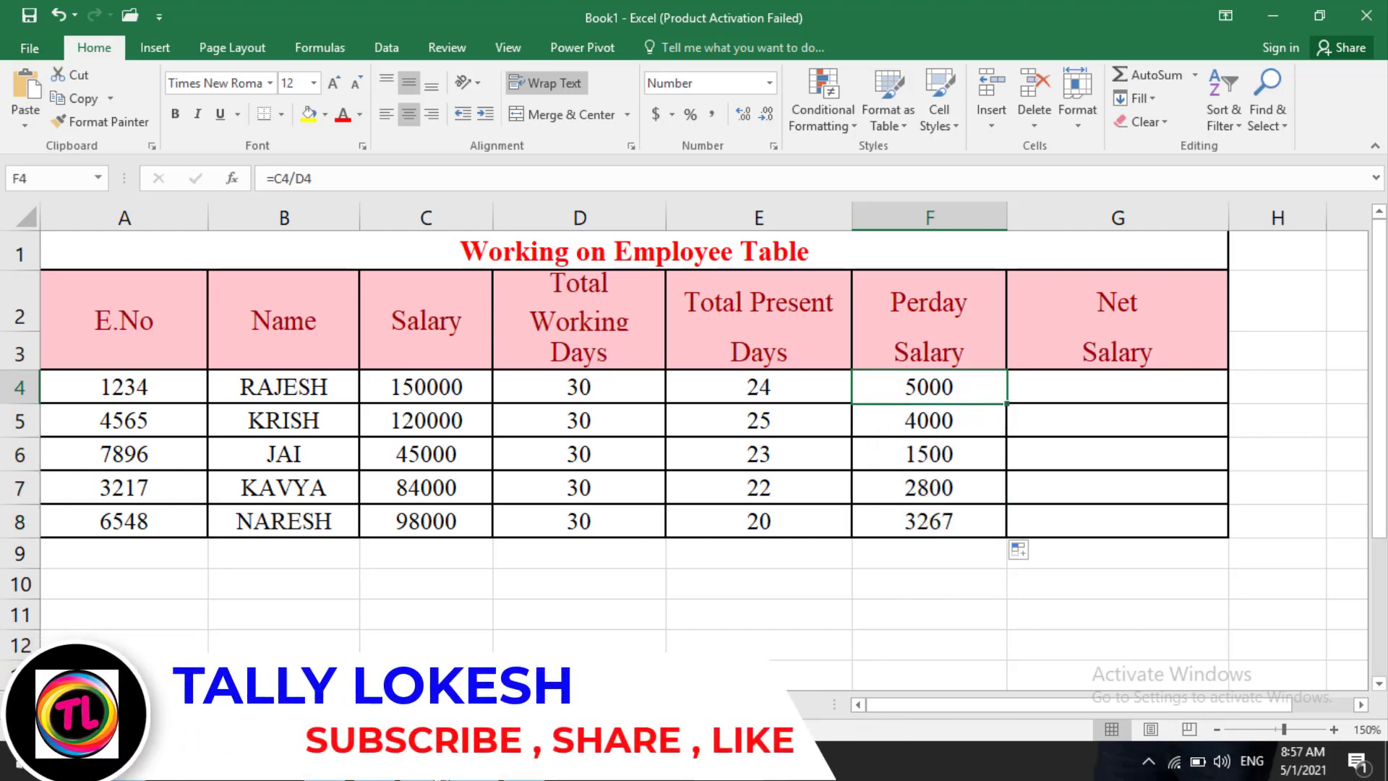
Step: Switch to the Word notes, read the per-day and net salary formulas below the employee table, and return to Excel
click(438, 767)
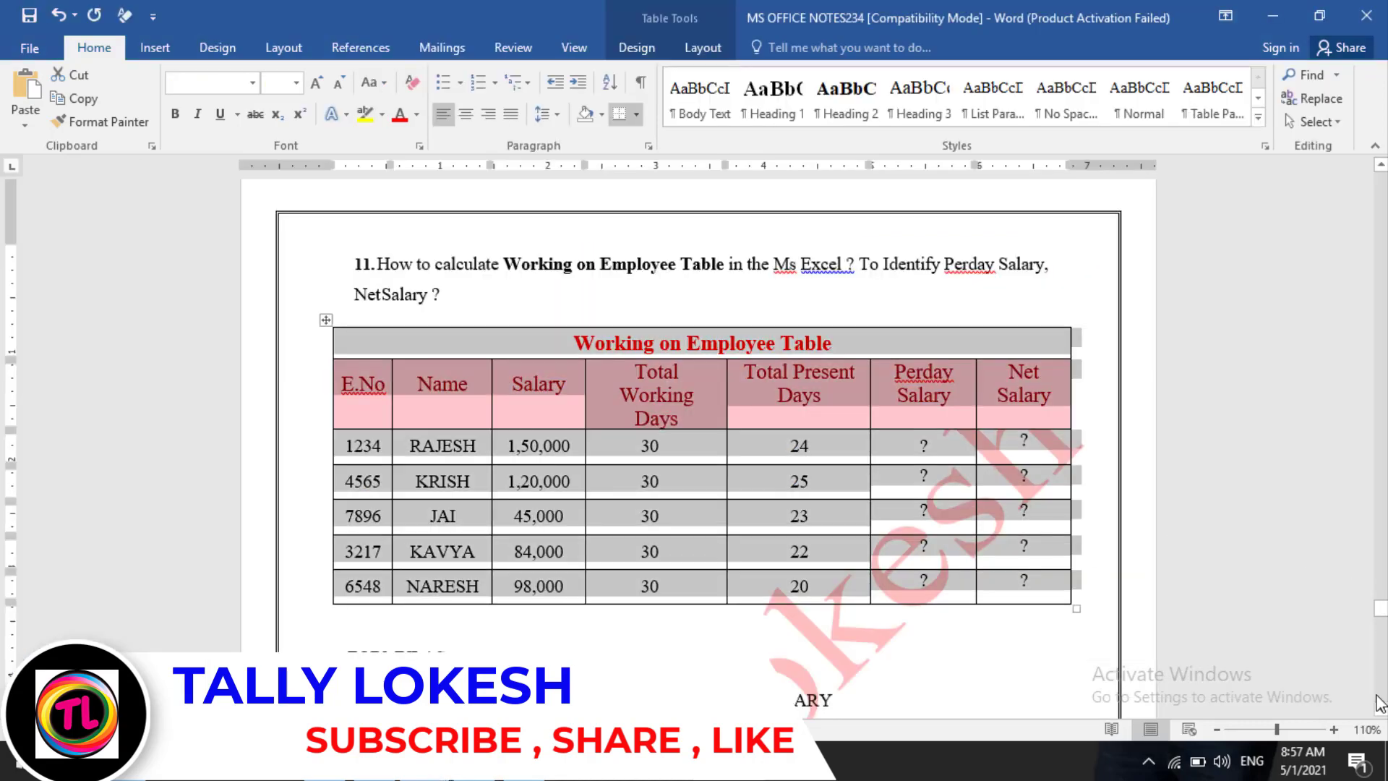
click(928, 547)
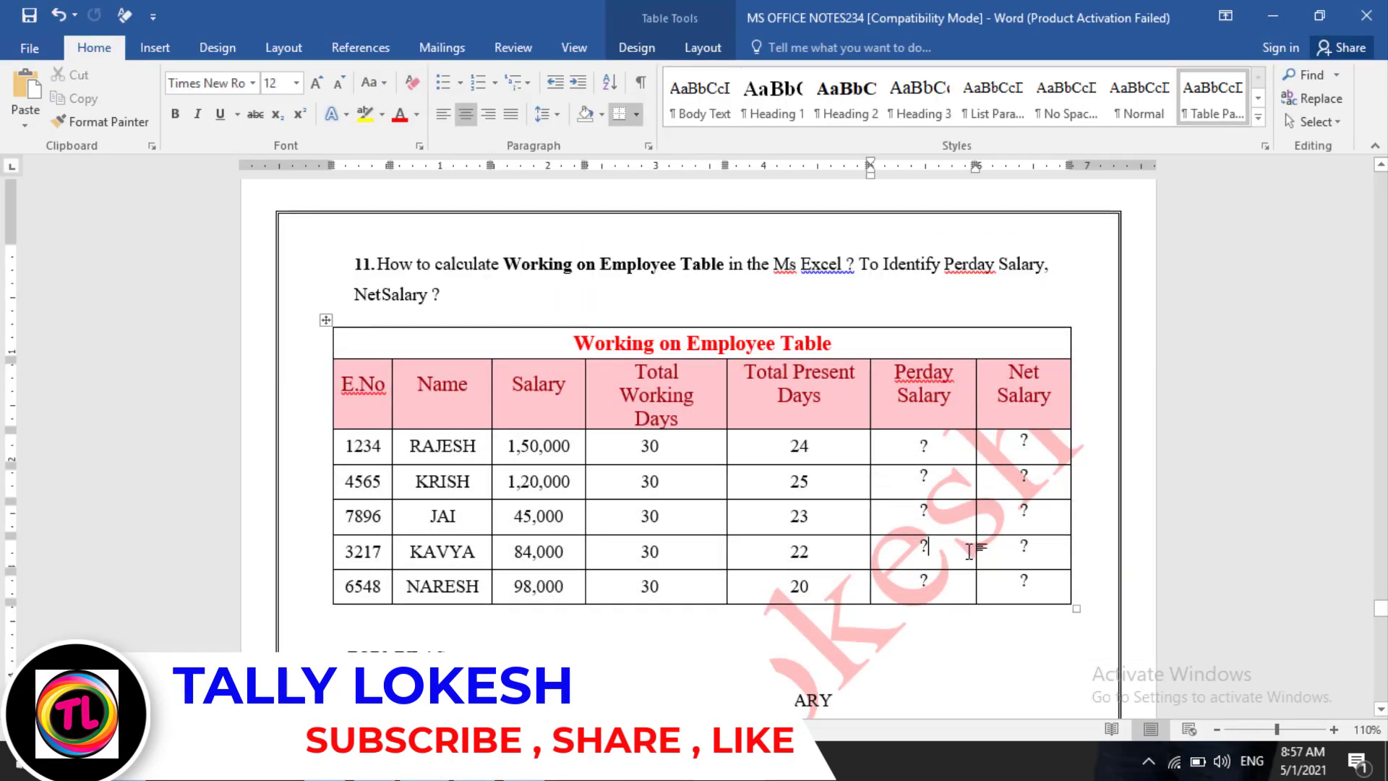
scroll(1382, 715, down, 5)
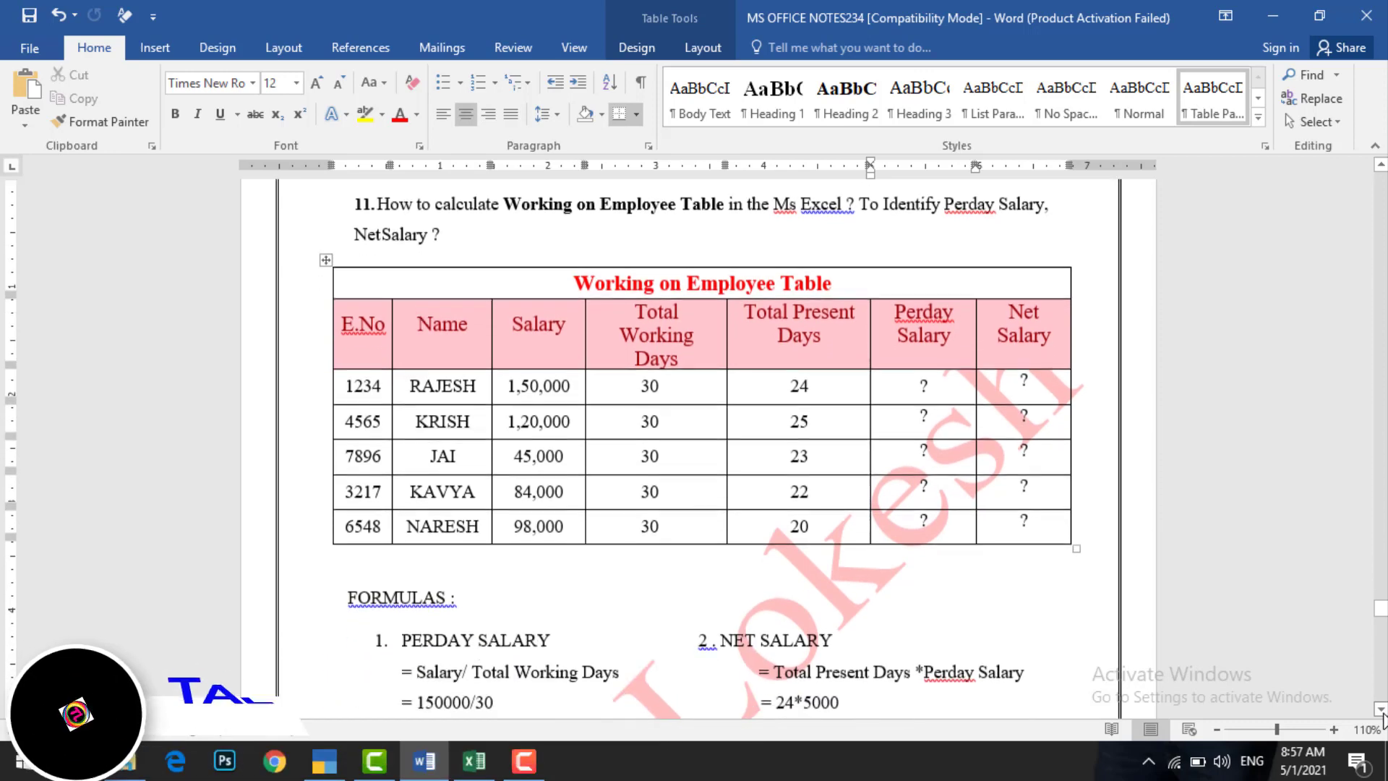
scroll(1383, 716, down, 2)
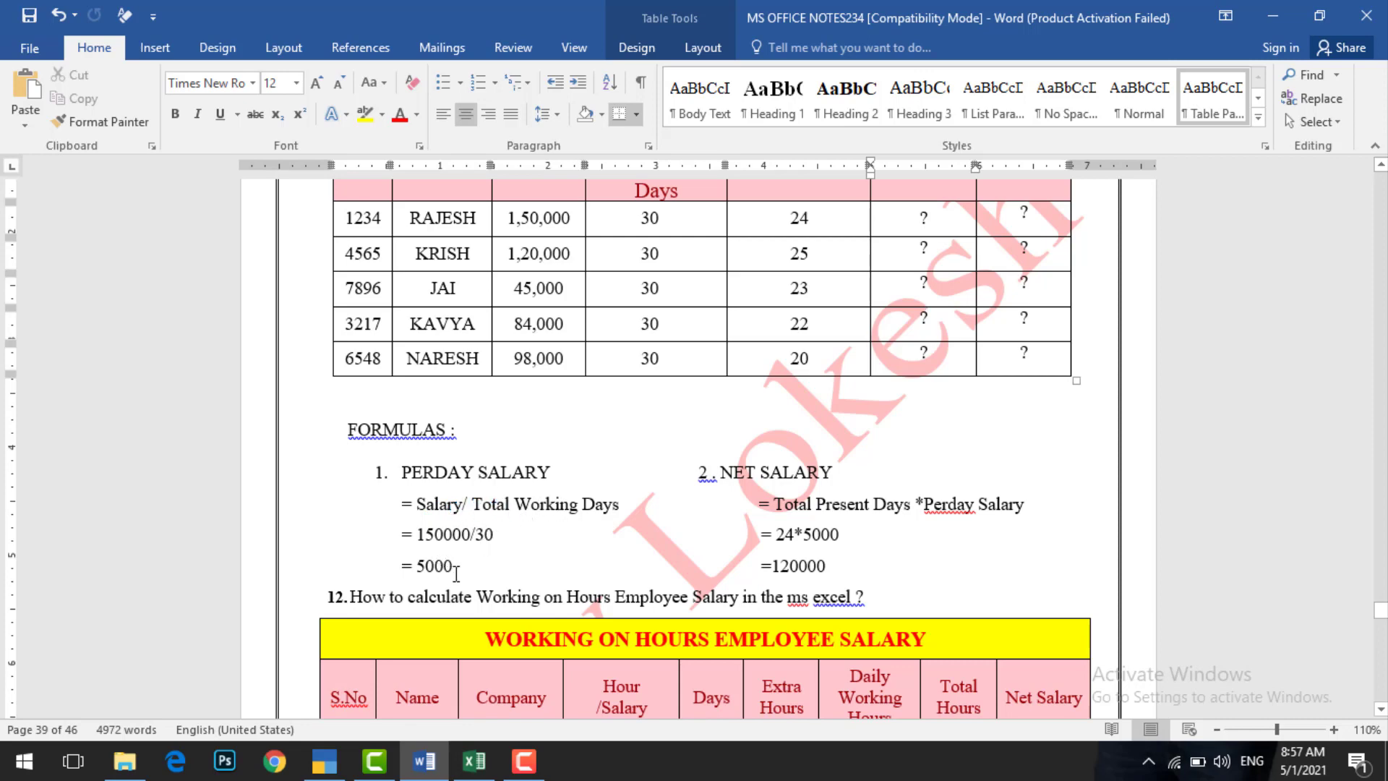
click(481, 759)
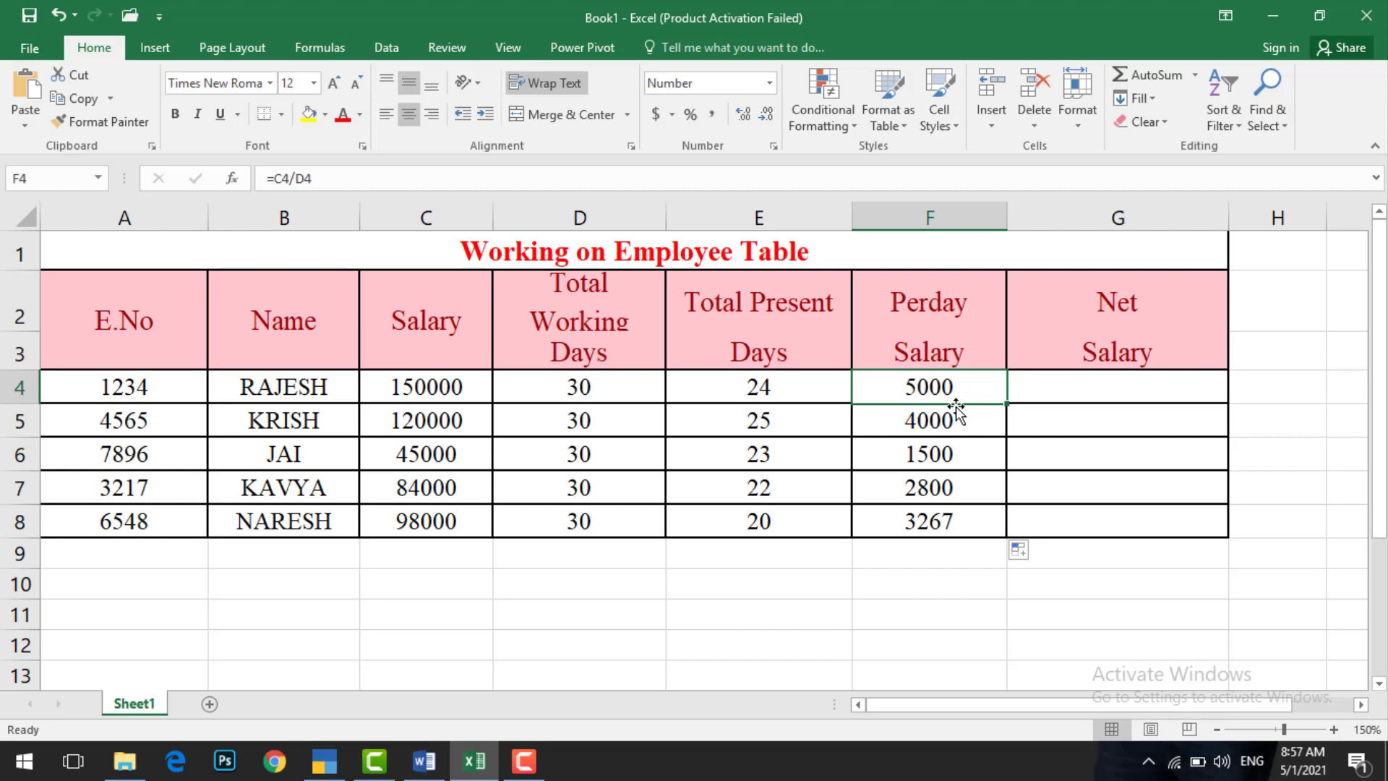
Step: Enter the net salary formula =E4*F4 in G4 and fill it down to G8 for all employees
click(1067, 392)
text(=)
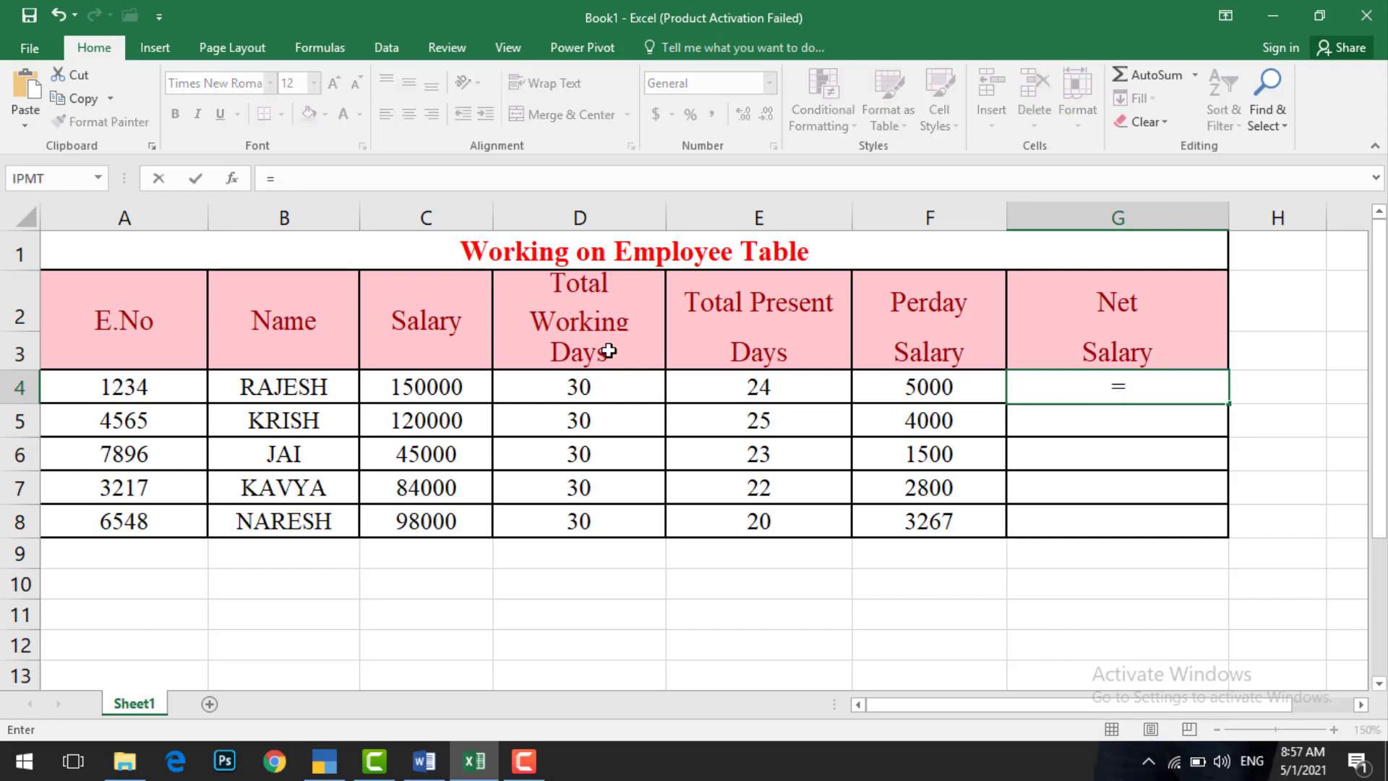
click(793, 402)
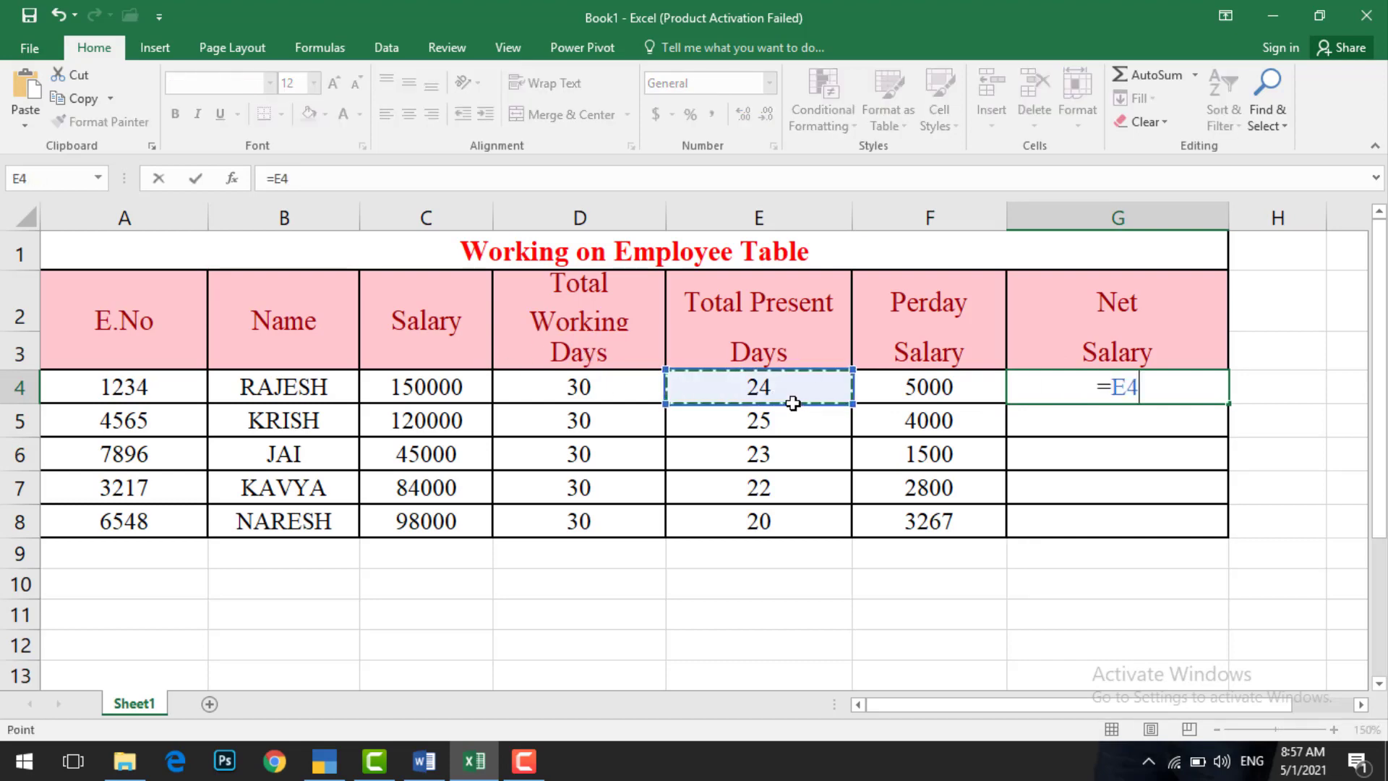
text(*)
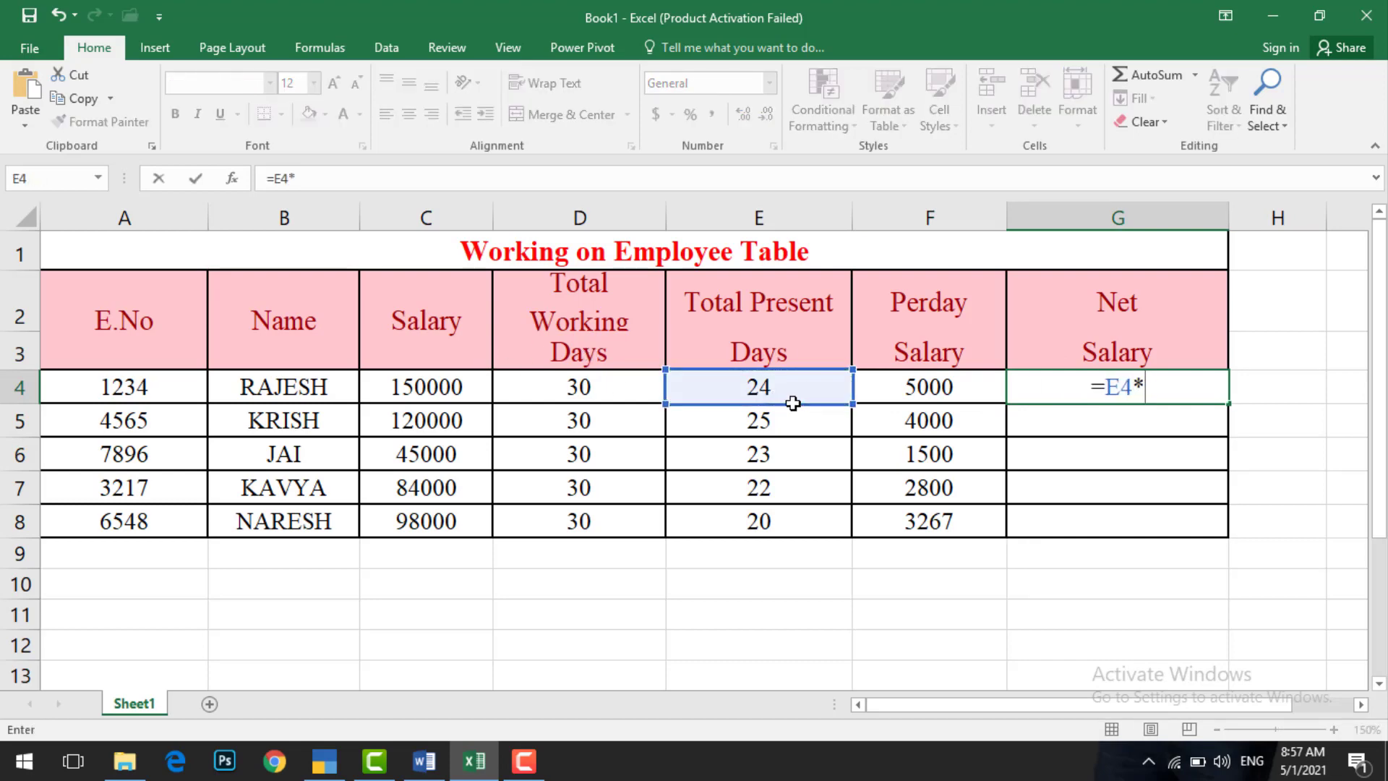
click(924, 388)
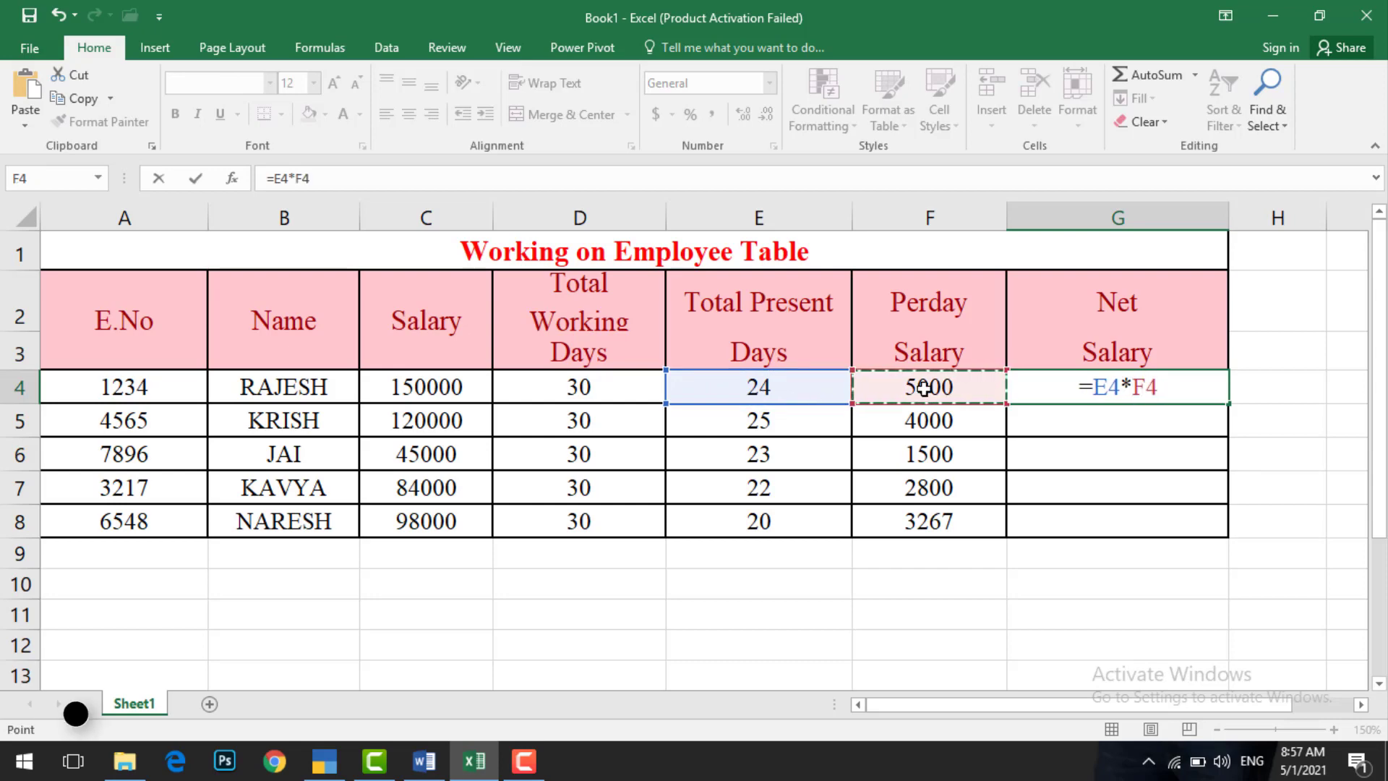
key(Return)
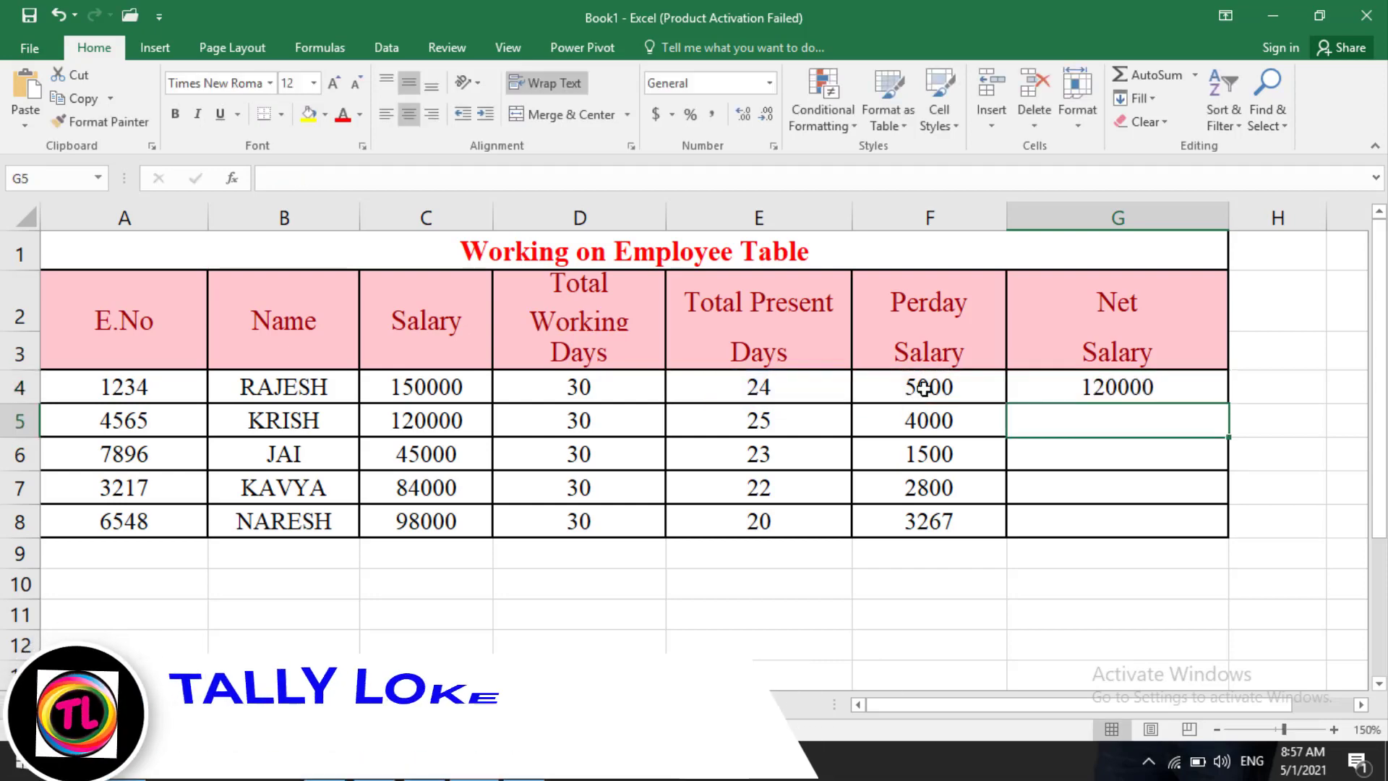
click(1161, 388)
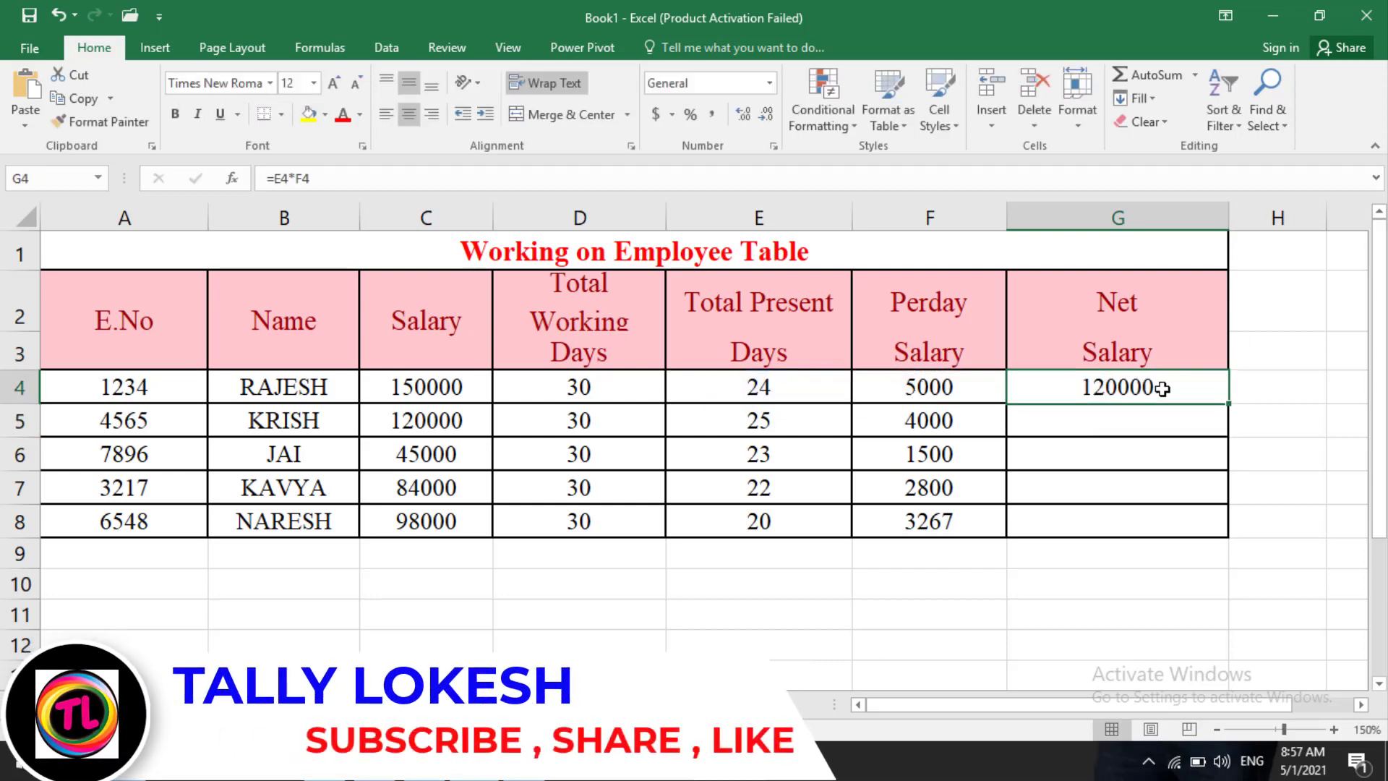
double_click(1228, 403)
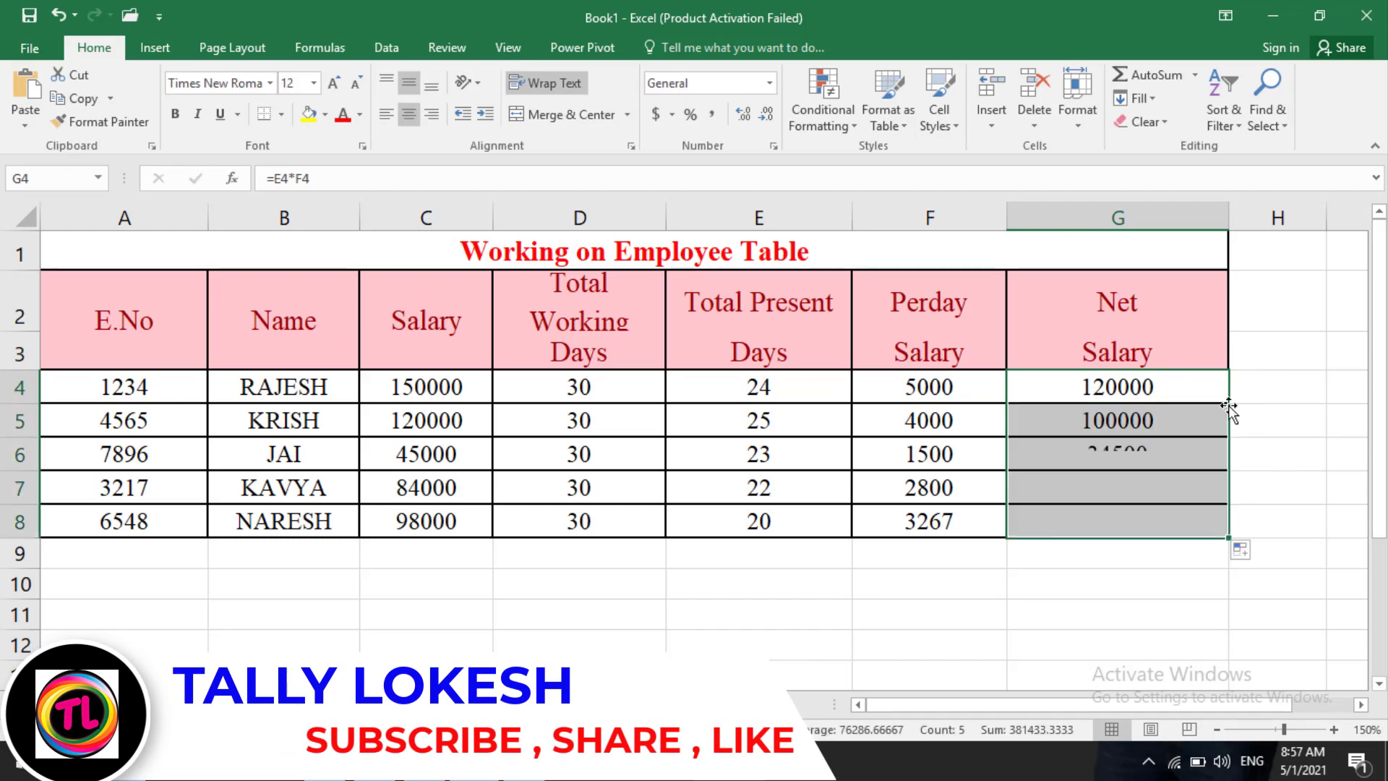
Step: Review the first employee's salary, day counts and net salary formula, compare them with the formulas in the Word notes, and return to Excel
click(639, 386)
click(759, 392)
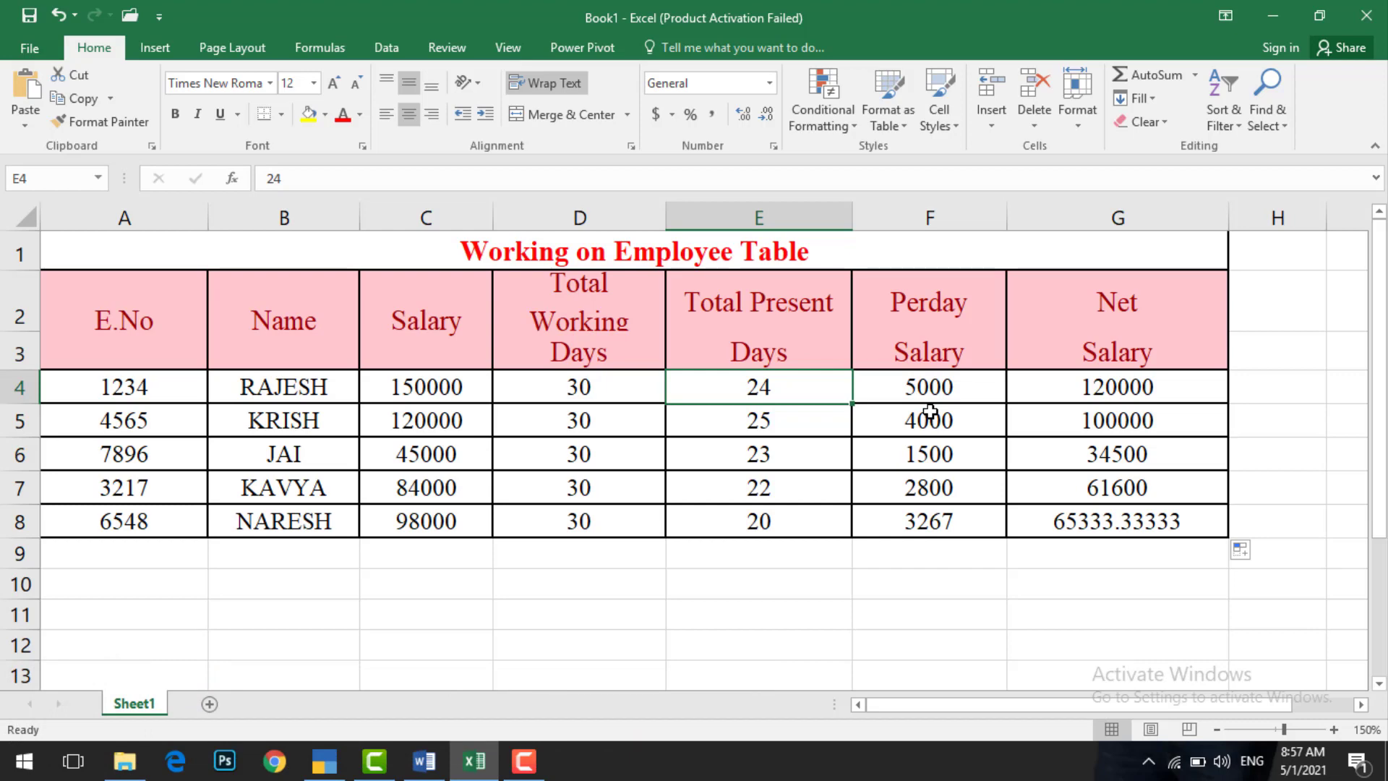
click(441, 383)
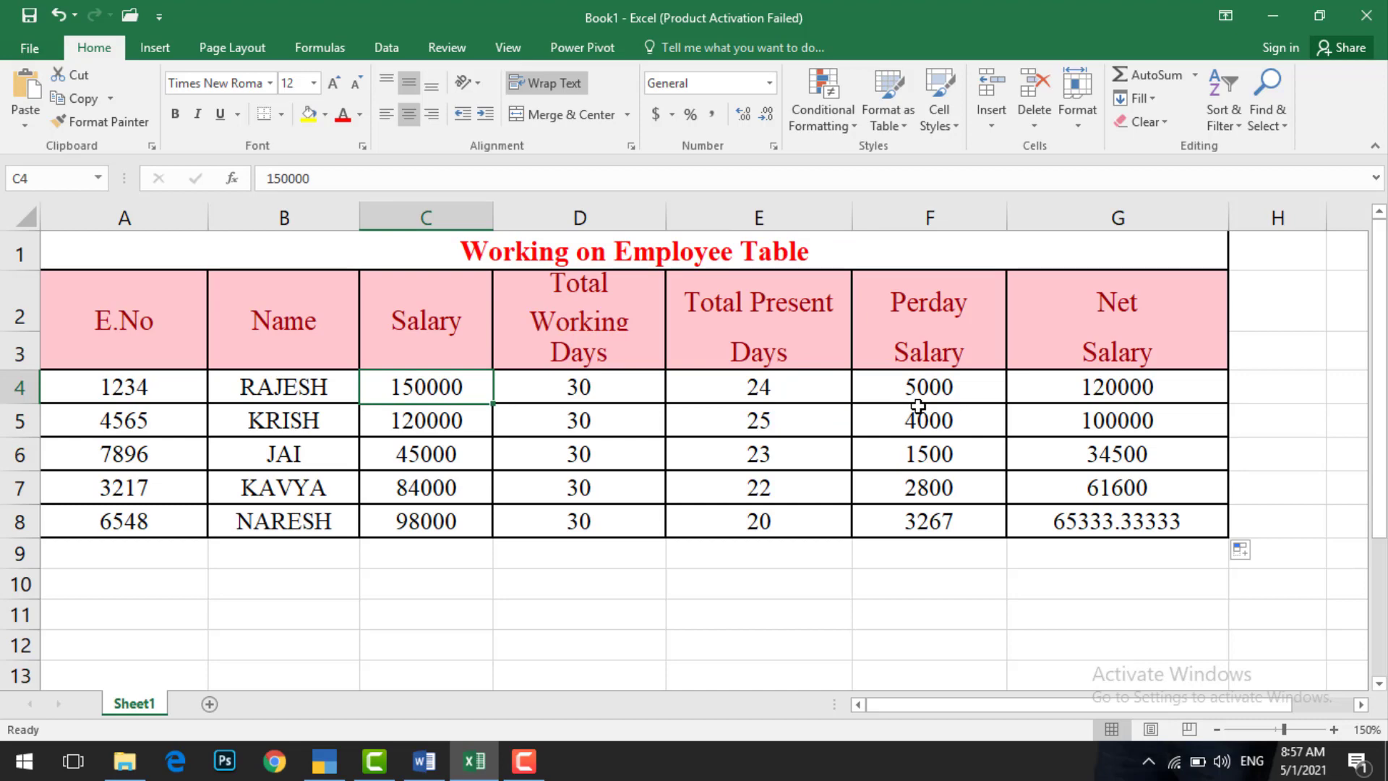
click(1130, 386)
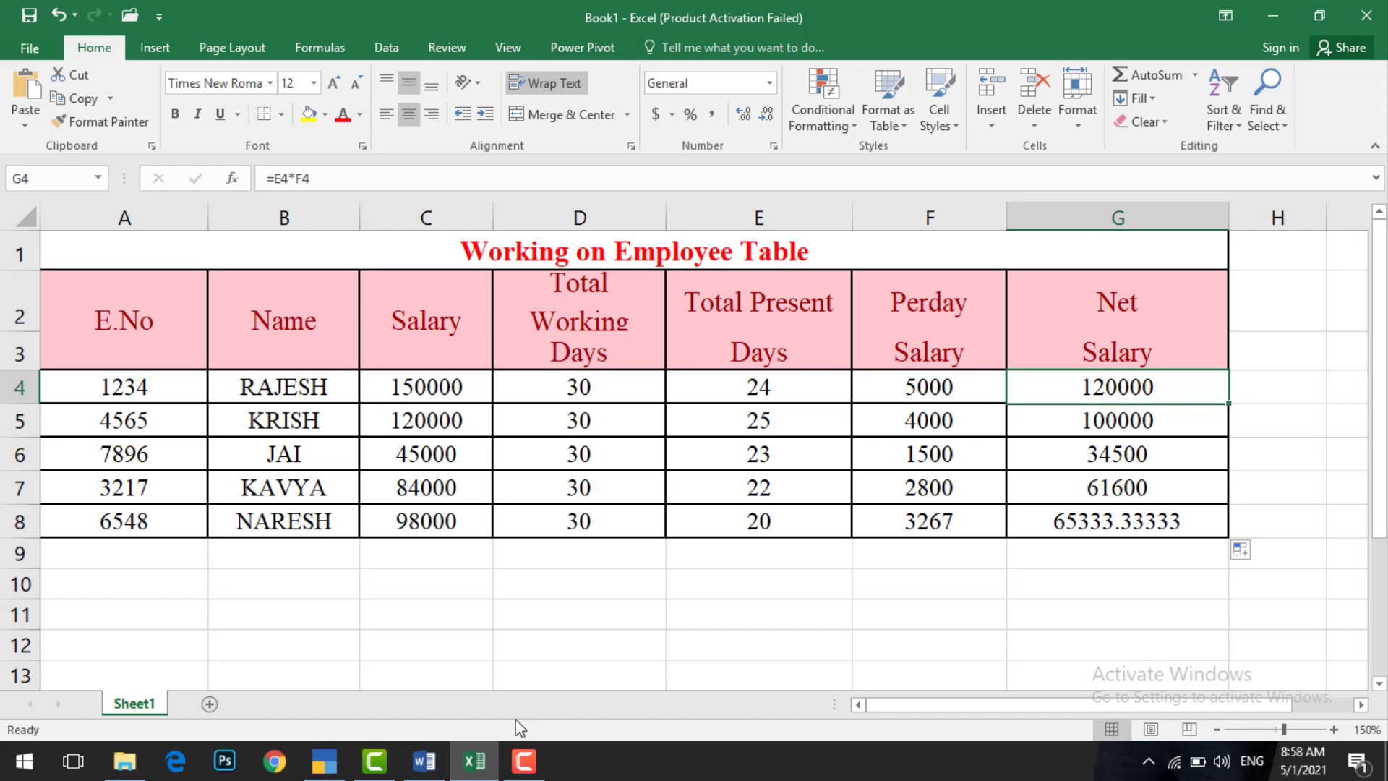
click(425, 761)
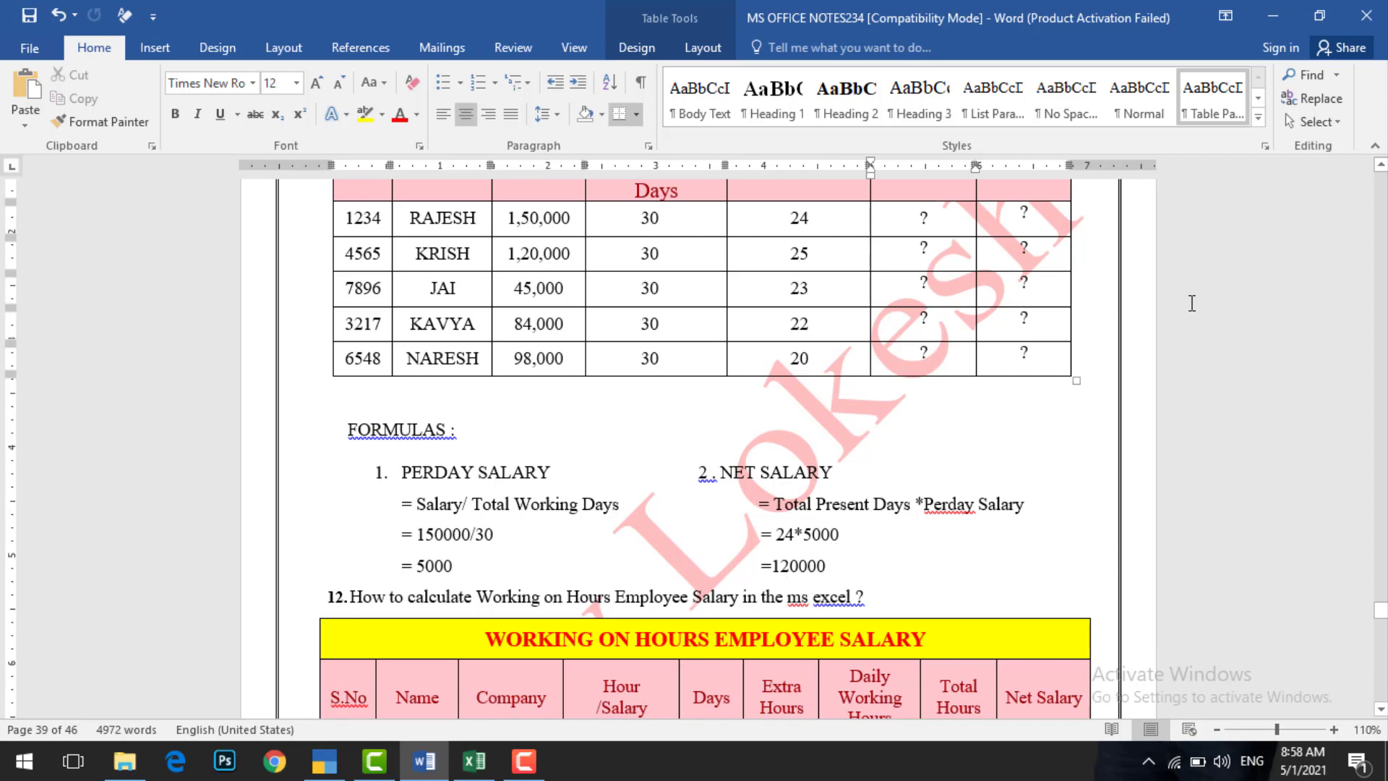
scroll(694, 448, up, 3)
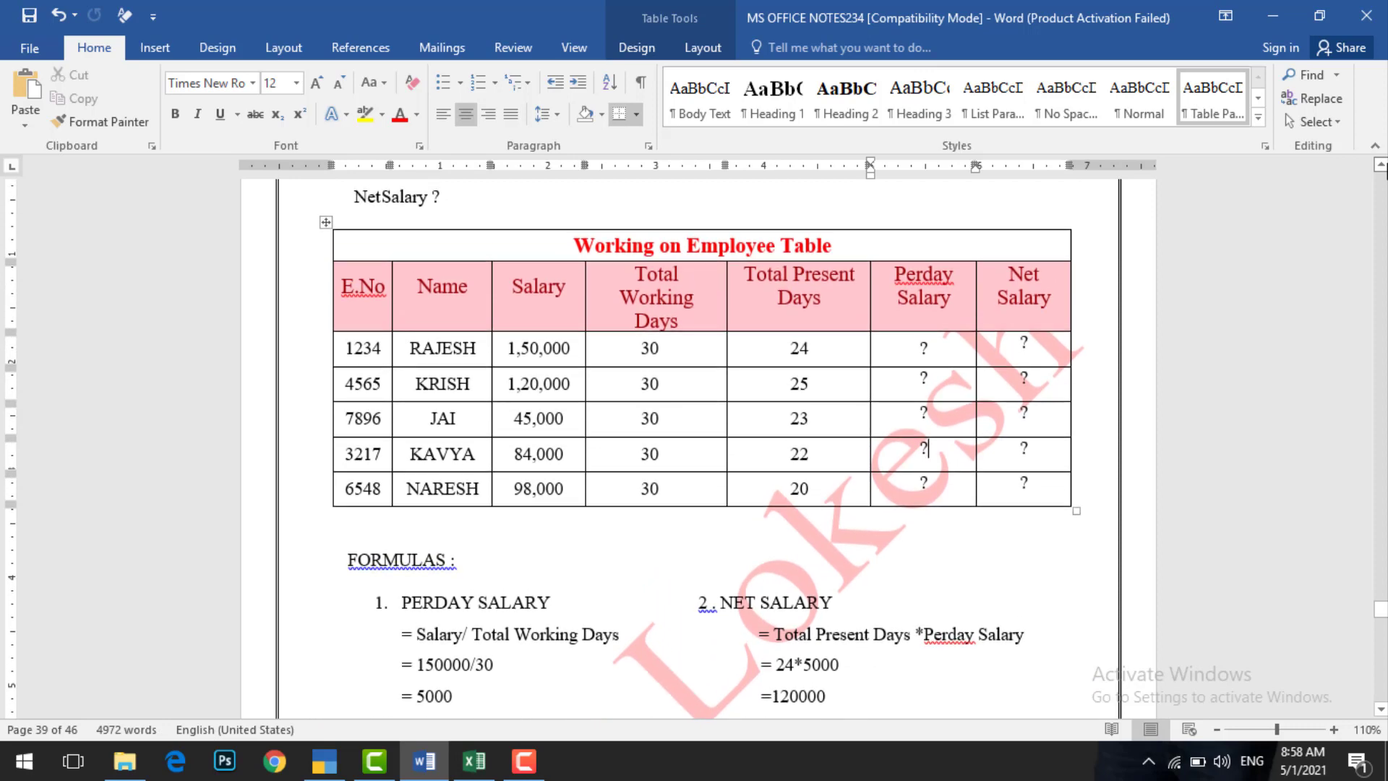
scroll(694, 449, up, 2)
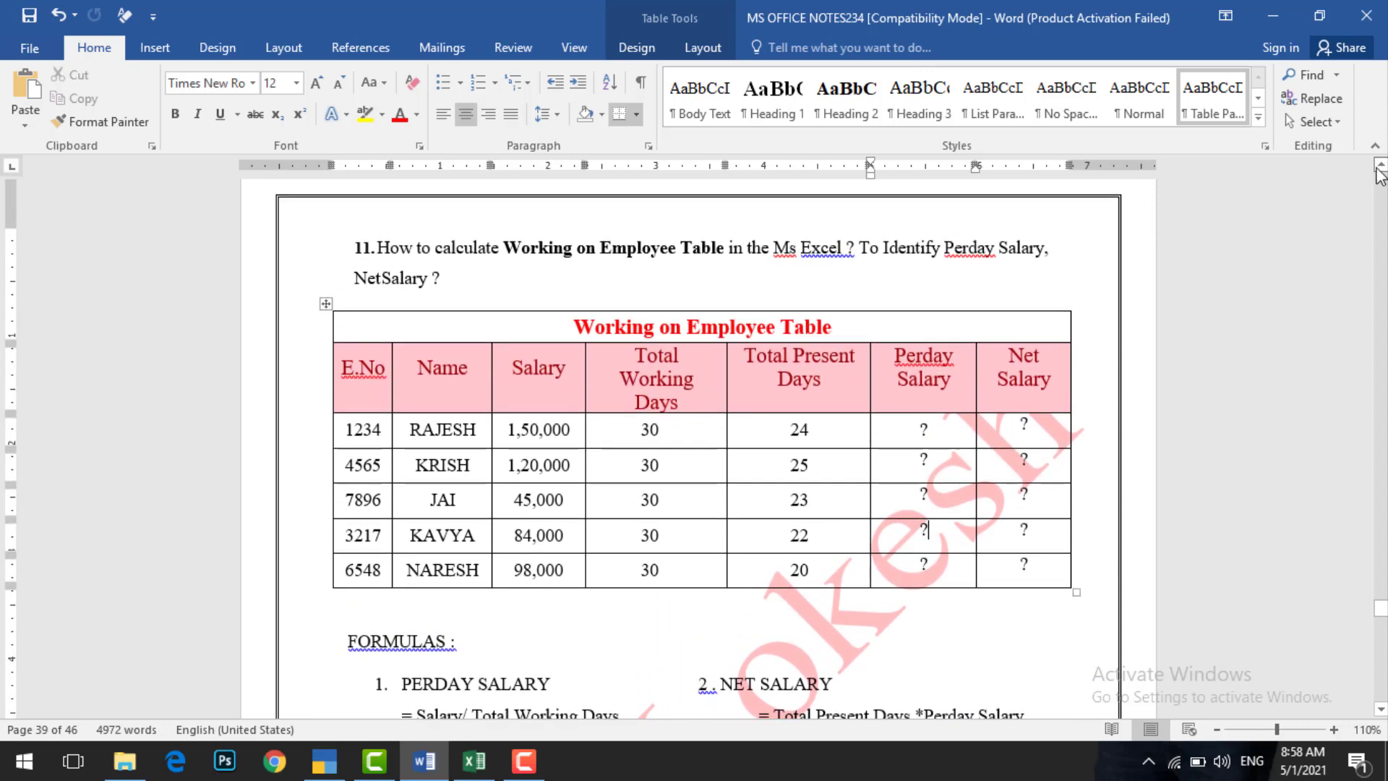
click(478, 761)
click(759, 571)
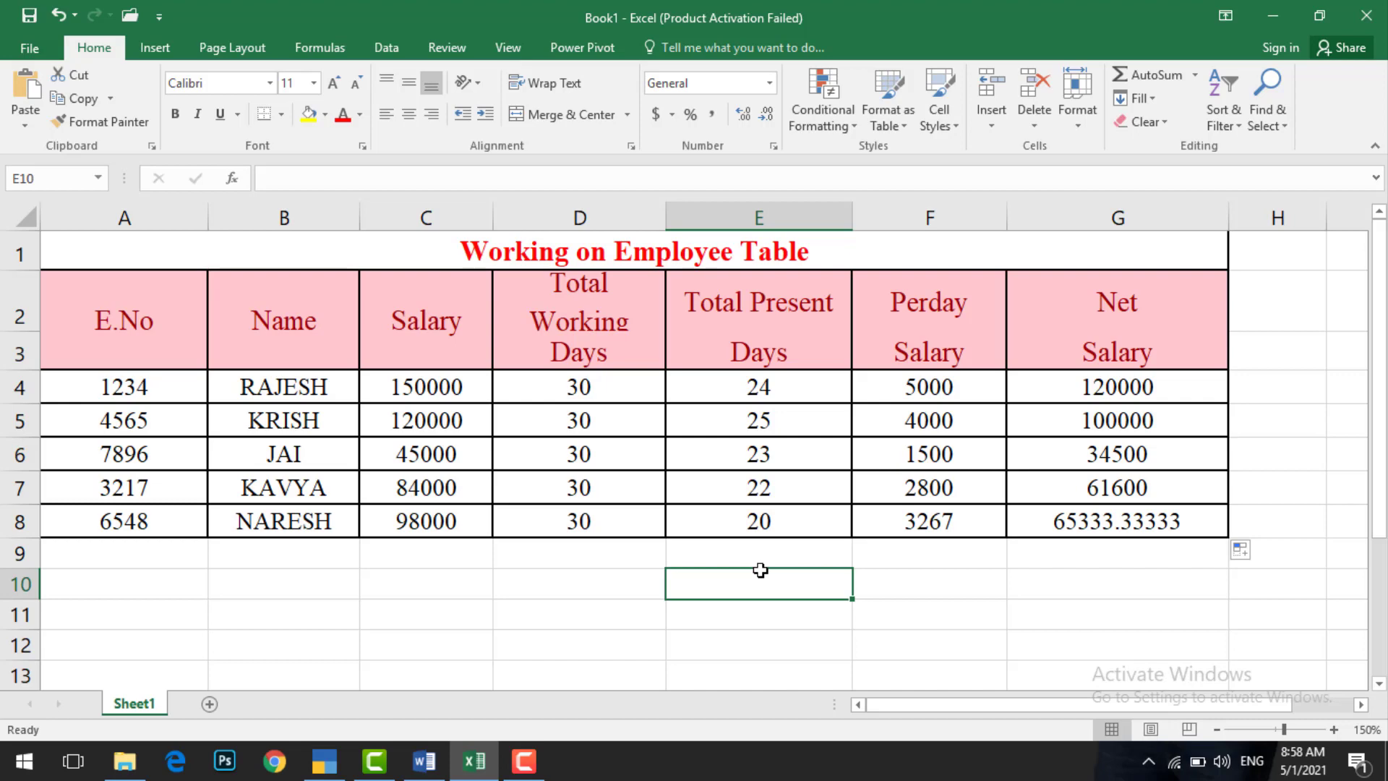
click(524, 761)
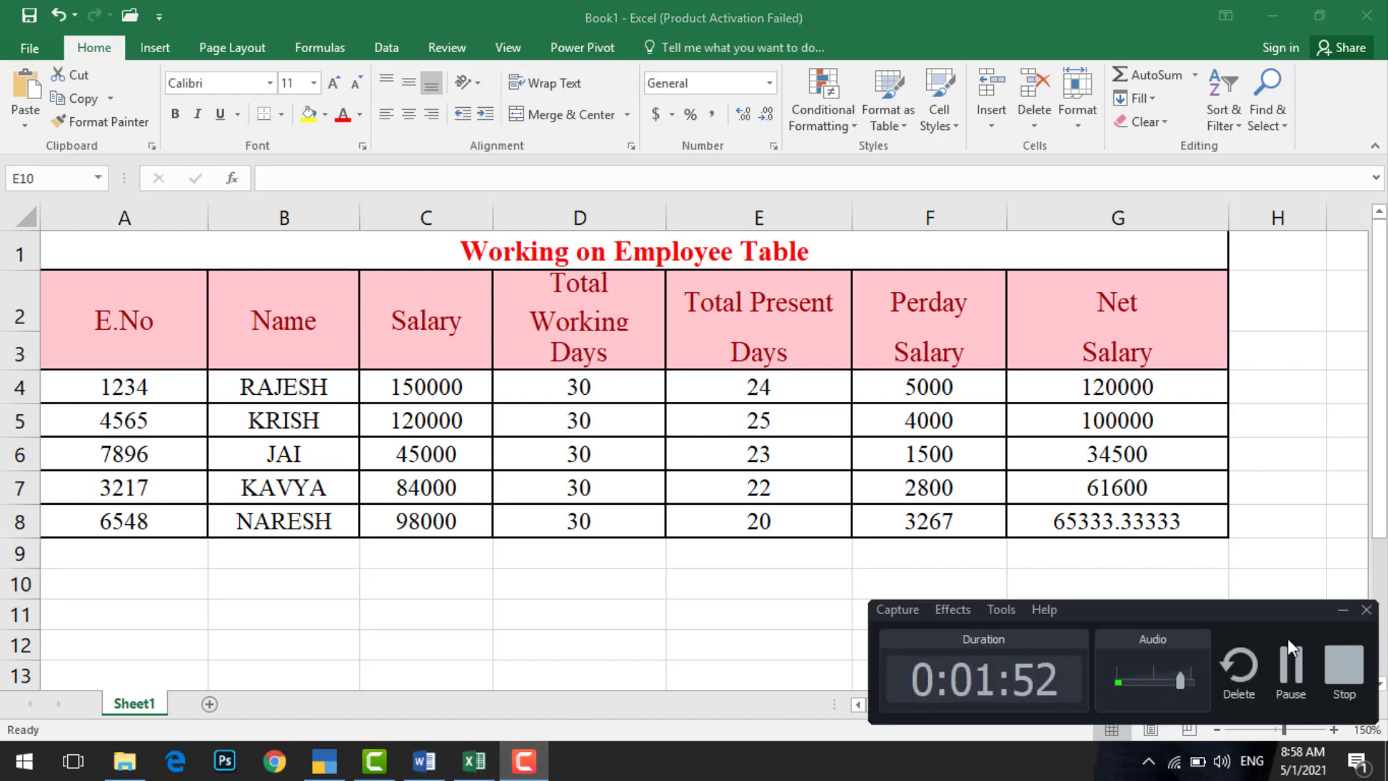